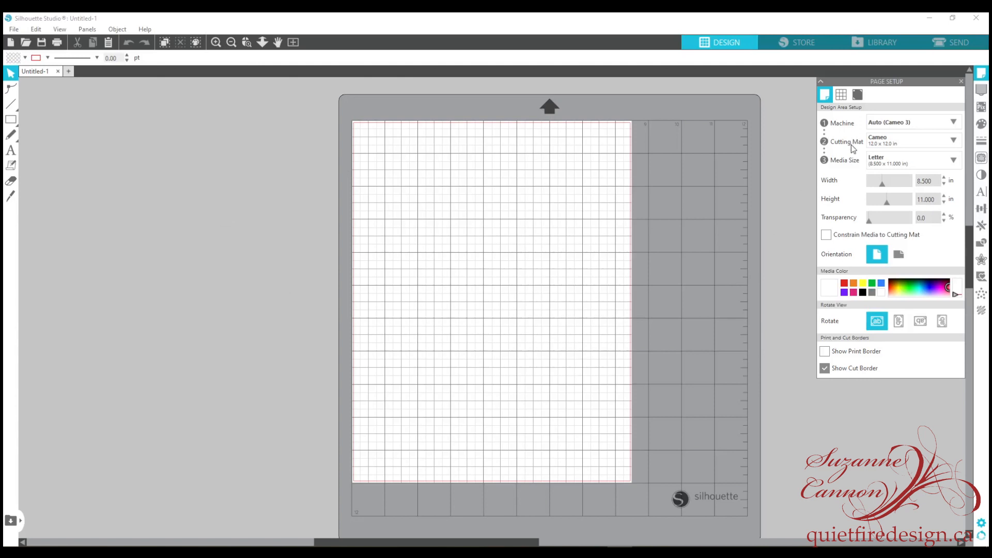
- Set up the page for the 12 x 12 in Cameo cutting mat with Letter media, and turn on registration marks
{"action": "left_click", "coordinate": [954, 142]}
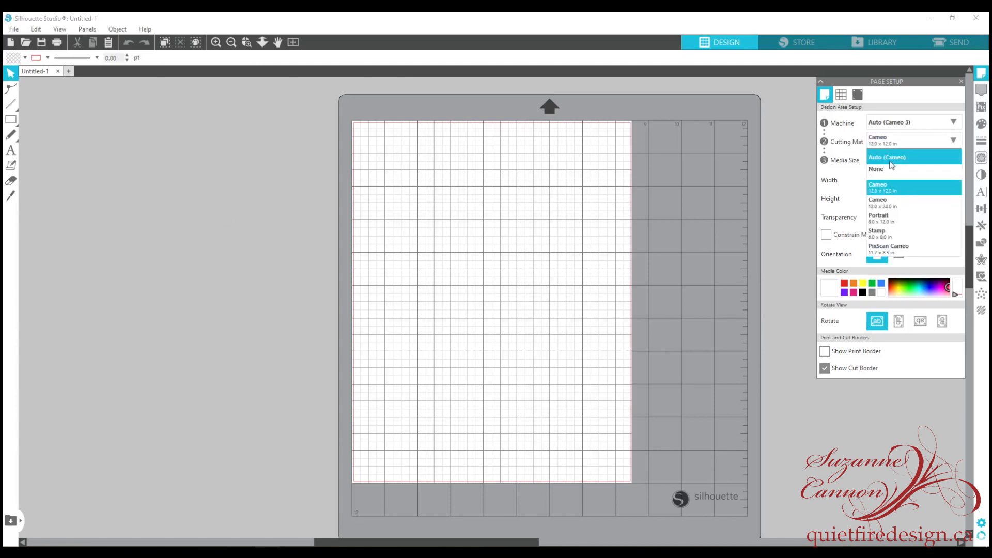
{"action": "left_click", "coordinate": [891, 187]}
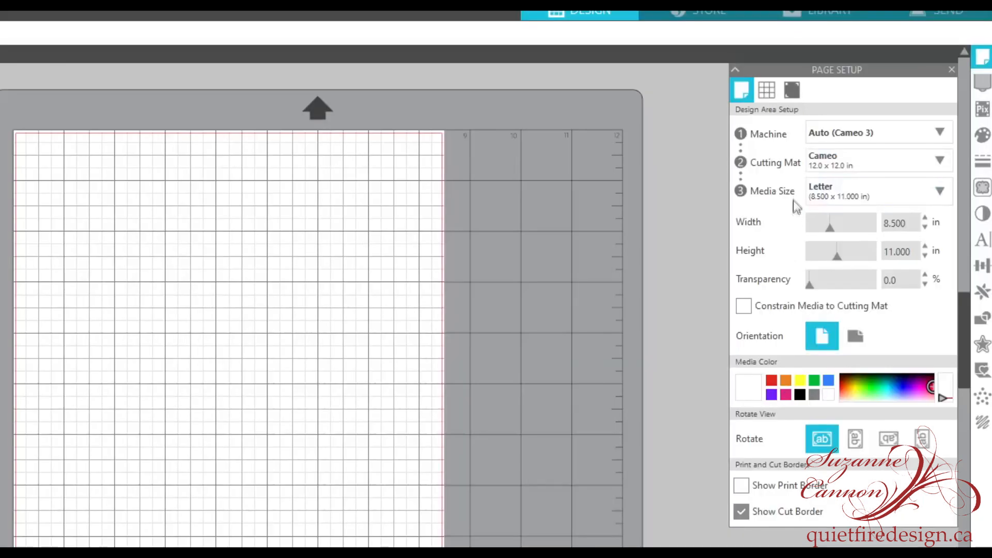
{"action": "left_click", "coordinate": [939, 190]}
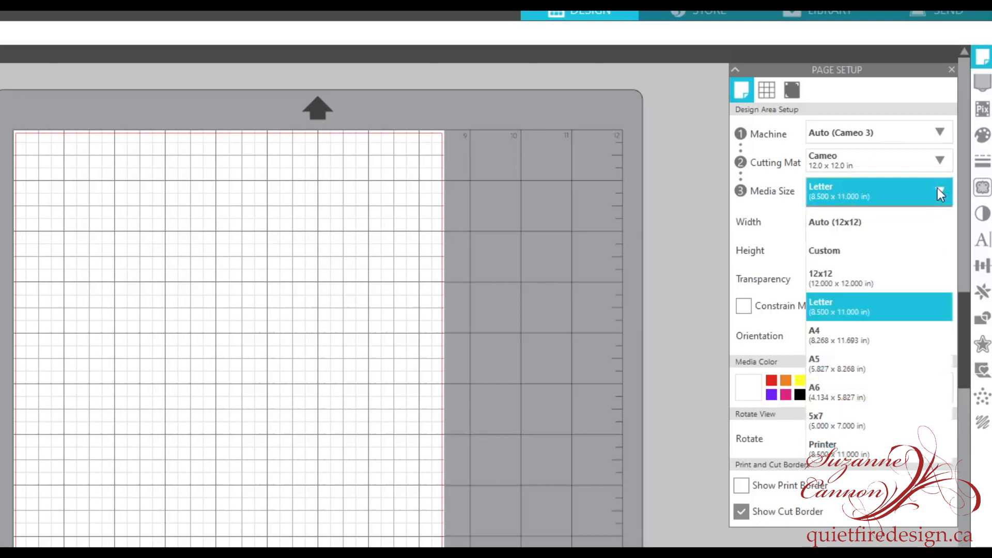
{"action": "left_click", "coordinate": [847, 309]}
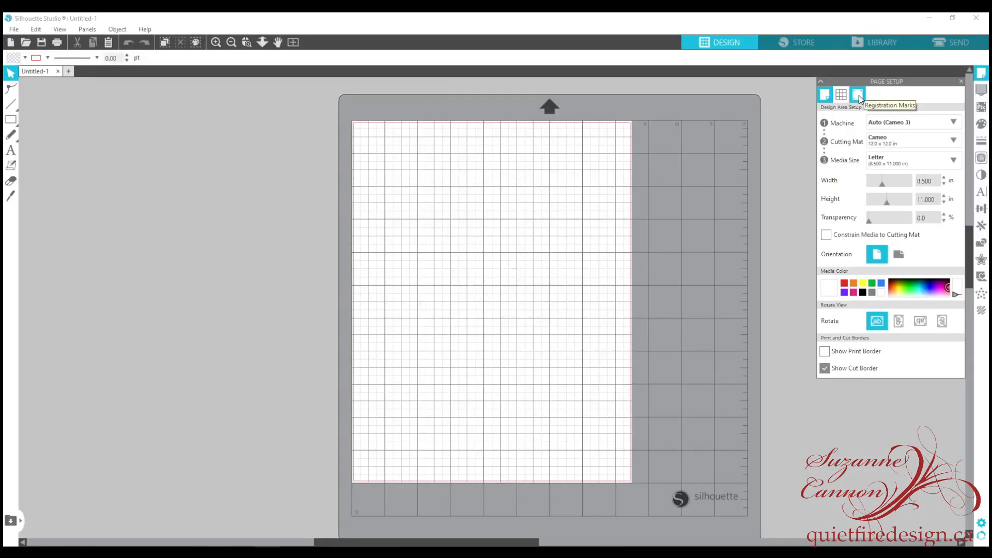
{"action": "left_click", "coordinate": [859, 95]}
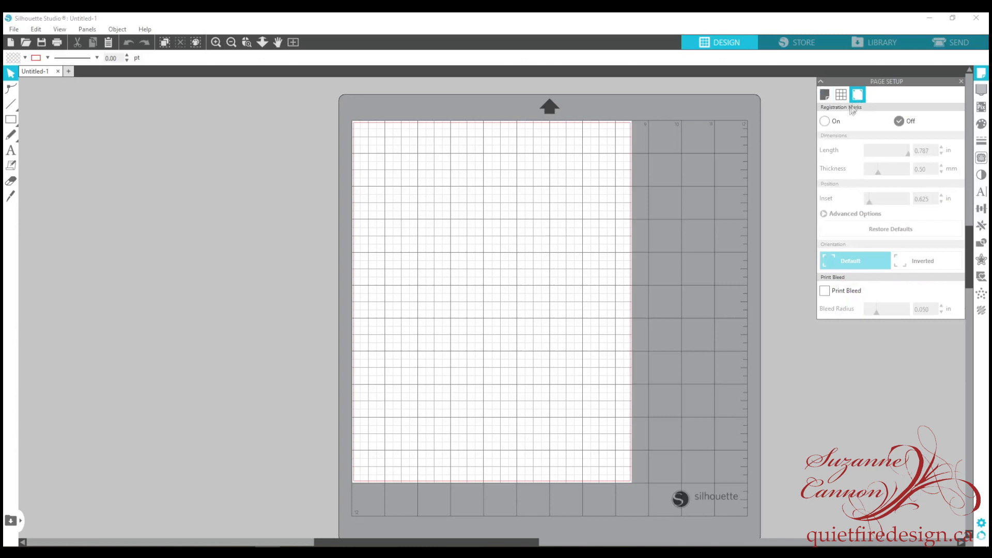
{"action": "left_click", "coordinate": [825, 122]}
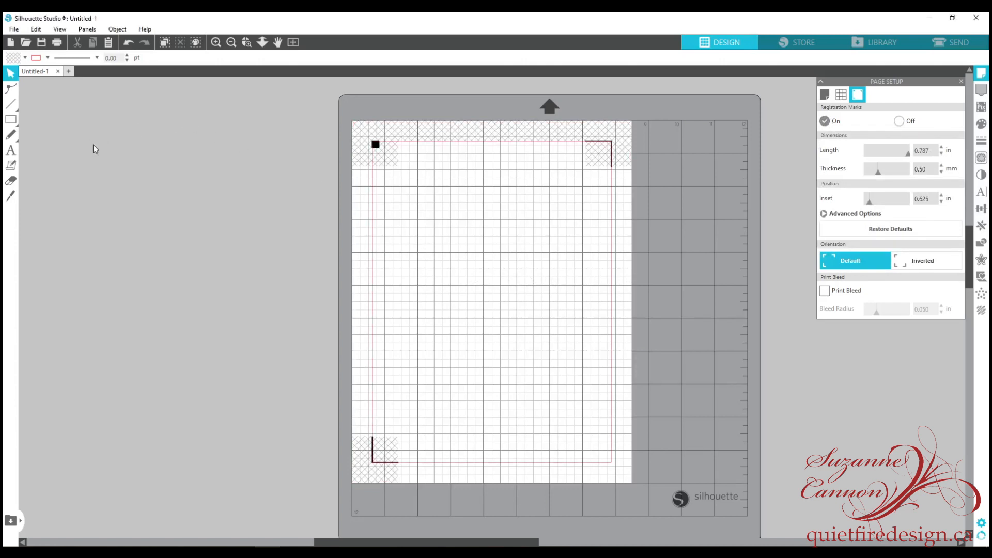
- Add a text object with the letter M in the upper middle of the page
{"action": "left_click", "coordinate": [11, 151]}
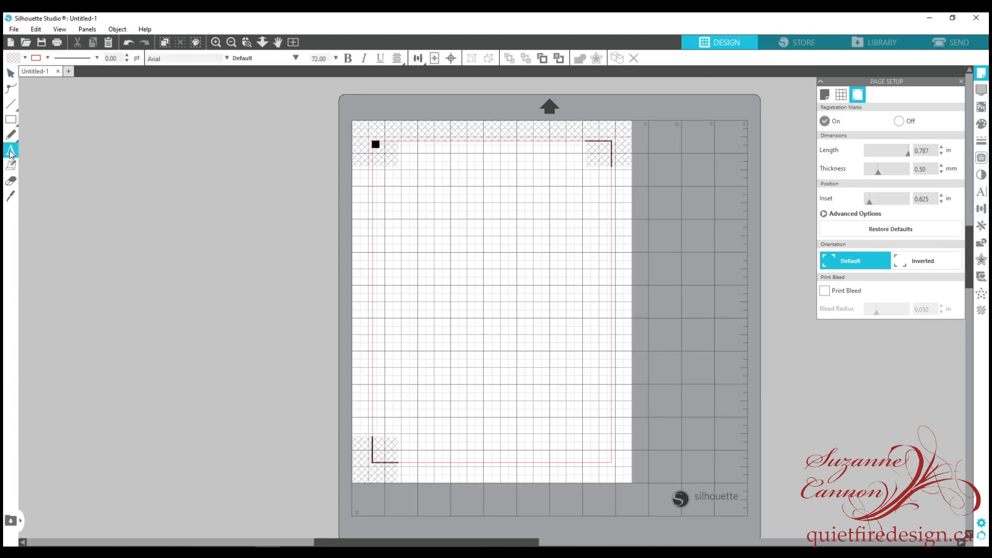
{"action": "left_click", "coordinate": [456, 255]}
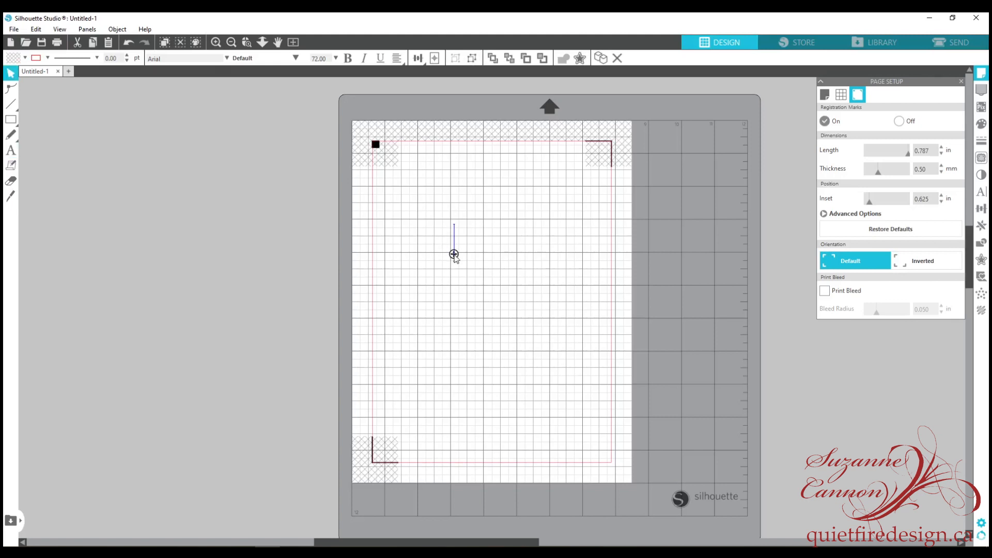
{"action": "type", "text": "M"}
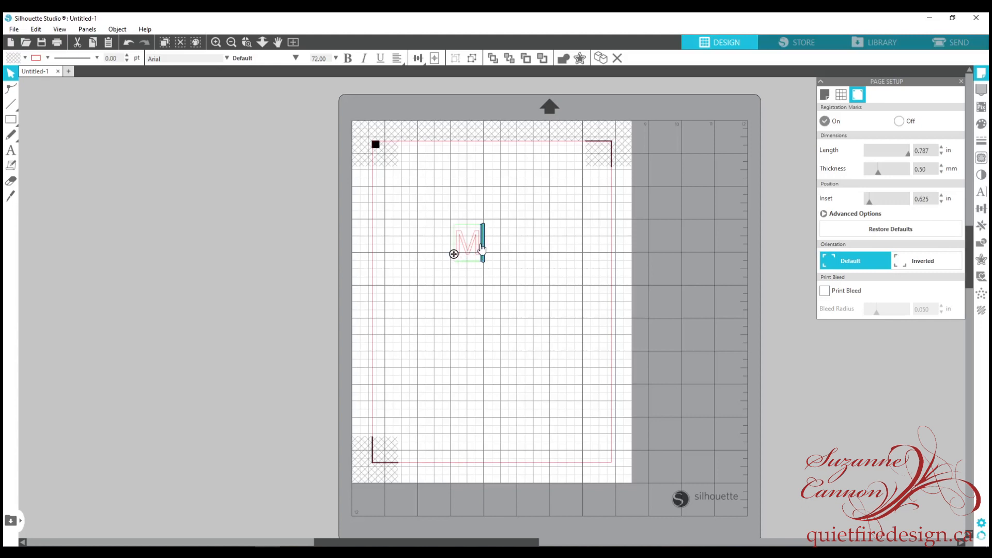
- Change the font of the letter M to qfd Rose Monogram
{"action": "left_click_drag", "start_coordinate": [481, 243], "coordinate": [457, 244]}
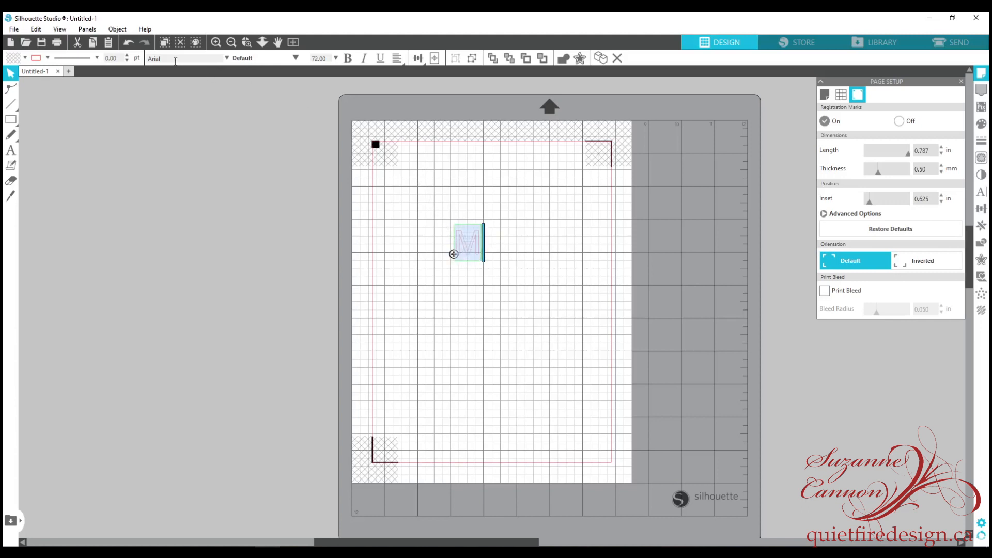
{"action": "left_click_drag", "start_coordinate": [172, 59], "coordinate": [139, 61]}
{"action": "type", "text": "D 4 Leaf Clover Monogram"}
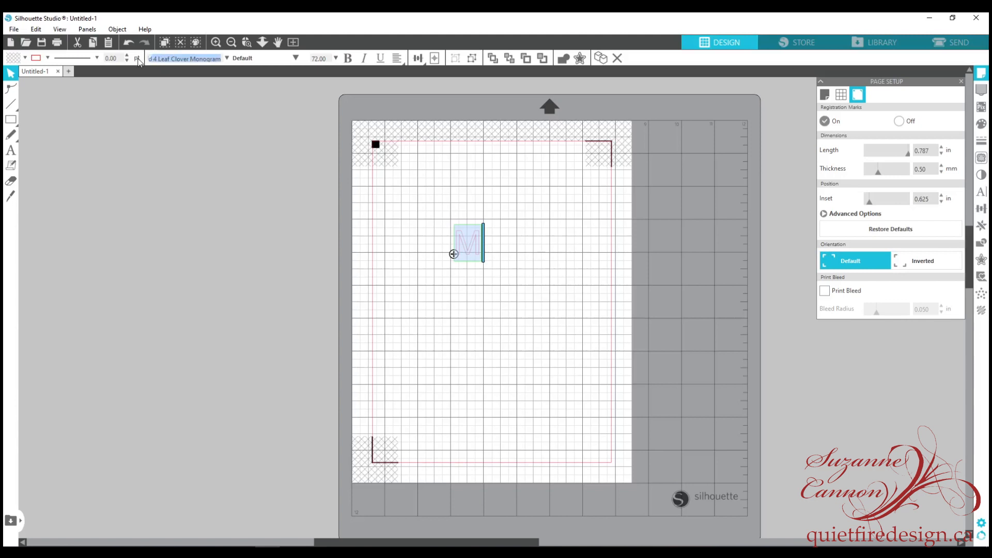
{"action": "type", "text": "Rainbow Color Monogram"}
{"action": "type", "text": "qfd Rose"}
{"action": "key", "text": "Return"}
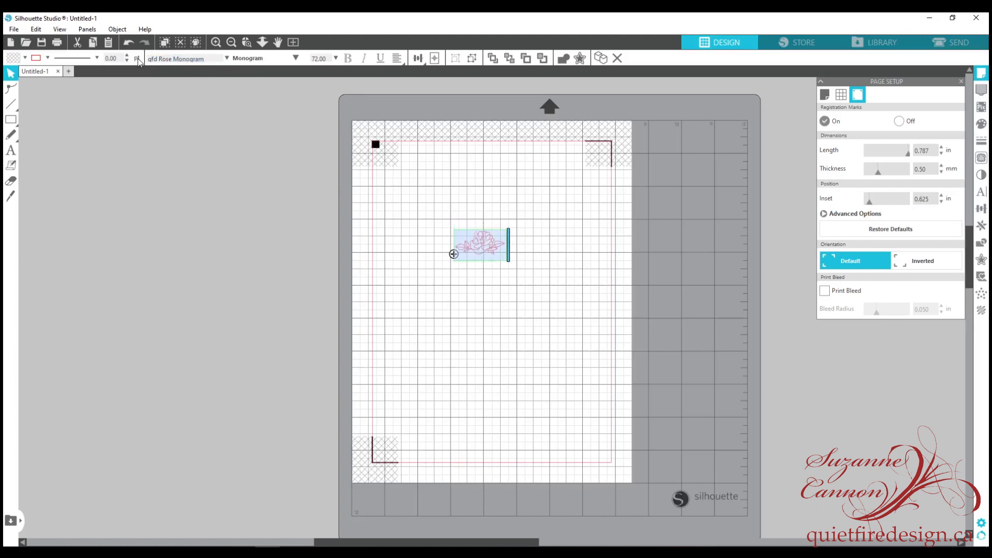
{"action": "left_click", "coordinate": [488, 281]}
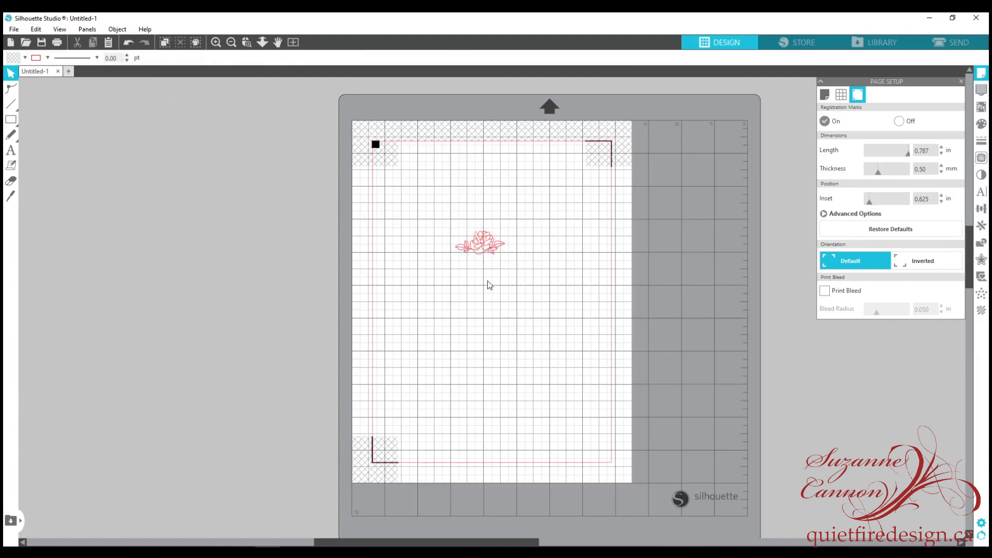
- Enlarge the rose monogram to about 14 in wide and reposition it around the middle of the page
{"action": "left_click", "coordinate": [484, 247]}
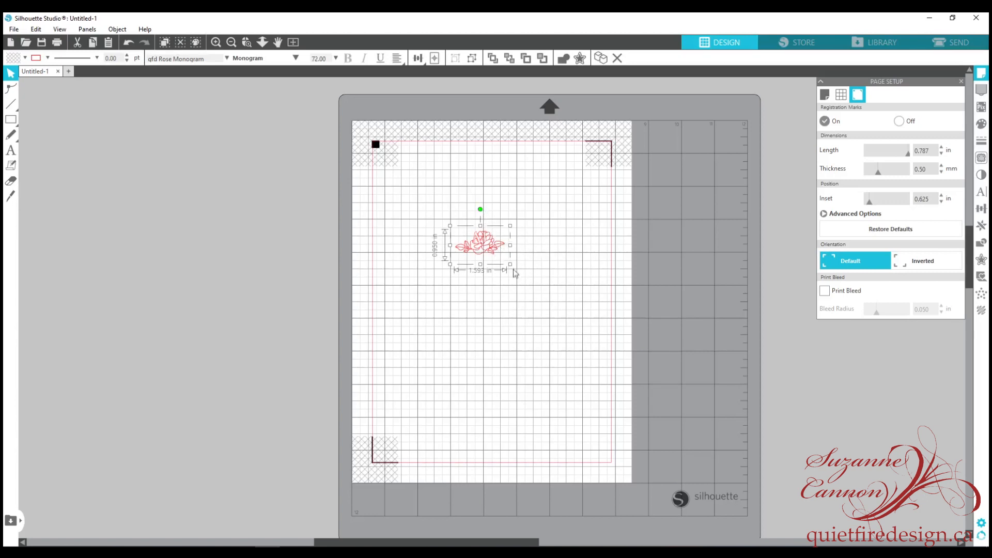
{"action": "left_click_drag", "start_coordinate": [512, 268], "coordinate": [660, 353]}
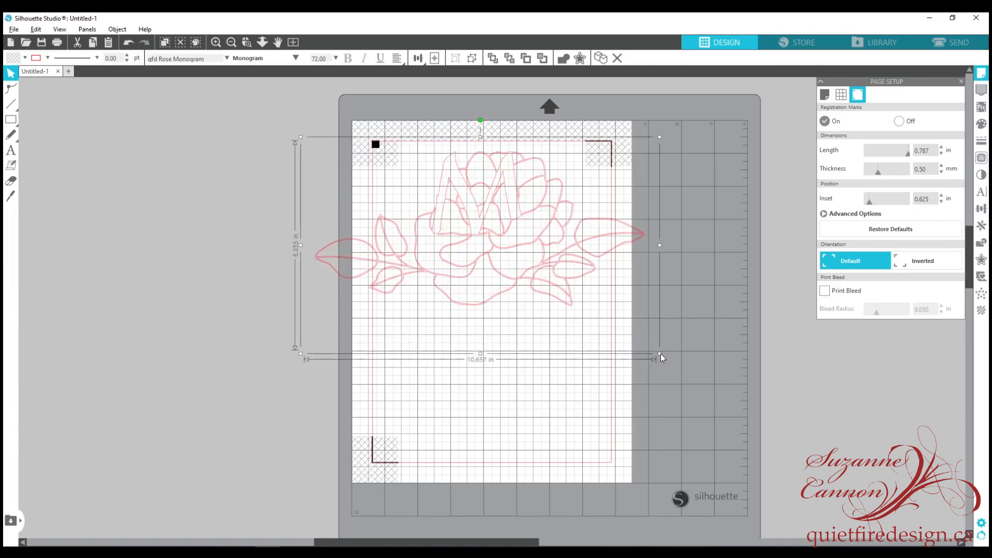
{"action": "left_click_drag", "start_coordinate": [483, 239], "coordinate": [495, 292]}
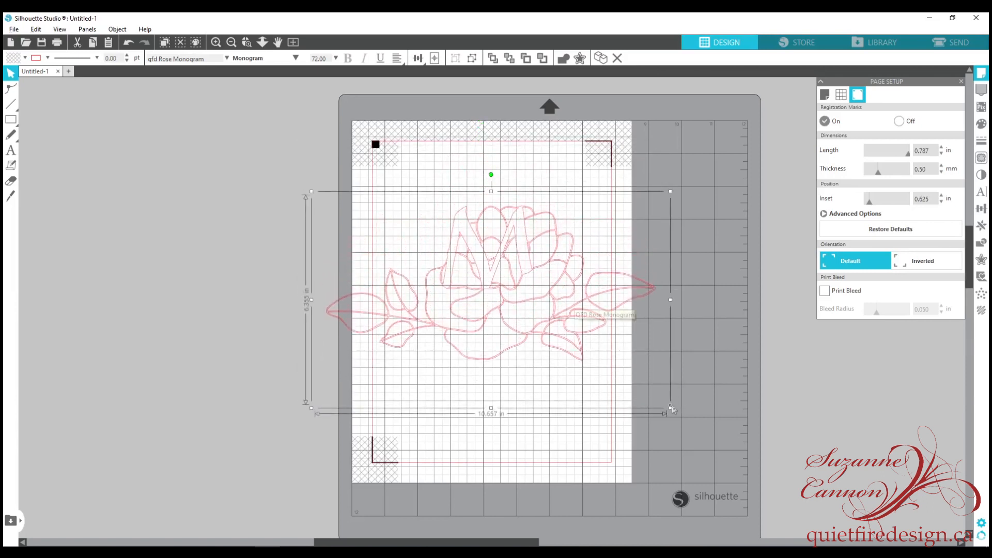
{"action": "left_click_drag", "start_coordinate": [671, 409], "coordinate": [715, 442]}
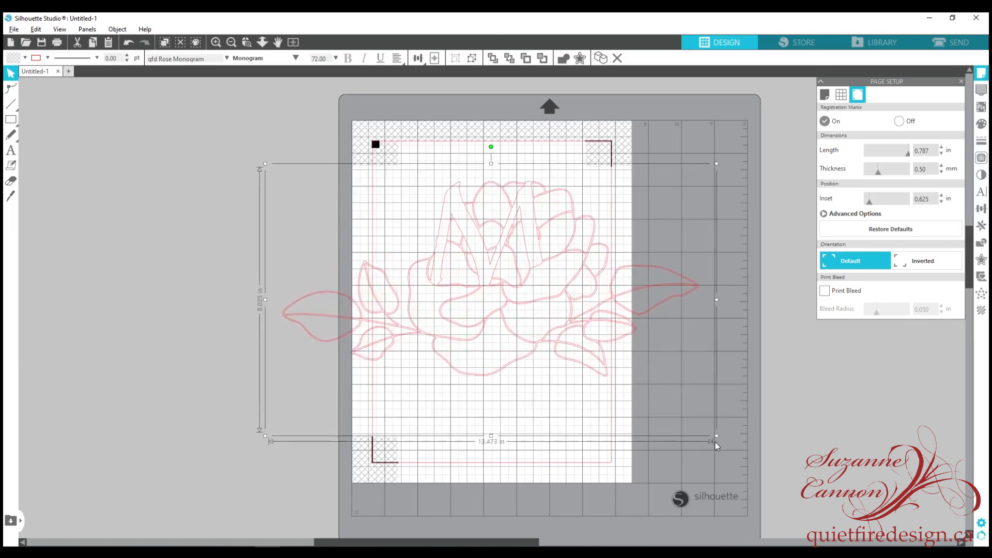
{"action": "mouse_move", "coordinate": [556, 259]}
{"action": "left_mouse_down"}
{"action": "mouse_move", "coordinate": [188, 268]}
{"action": "mouse_move", "coordinate": [486, 271]}
{"action": "mouse_move", "coordinate": [549, 283]}
{"action": "mouse_move", "coordinate": [543, 270]}
{"action": "left_mouse_up"}
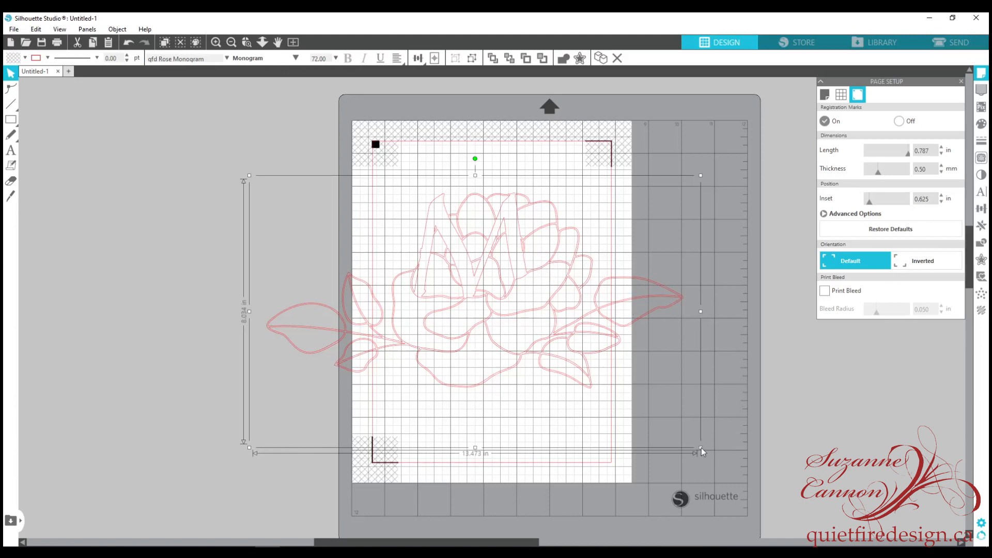
{"action": "left_click_drag", "start_coordinate": [701, 450], "coordinate": [718, 463]}
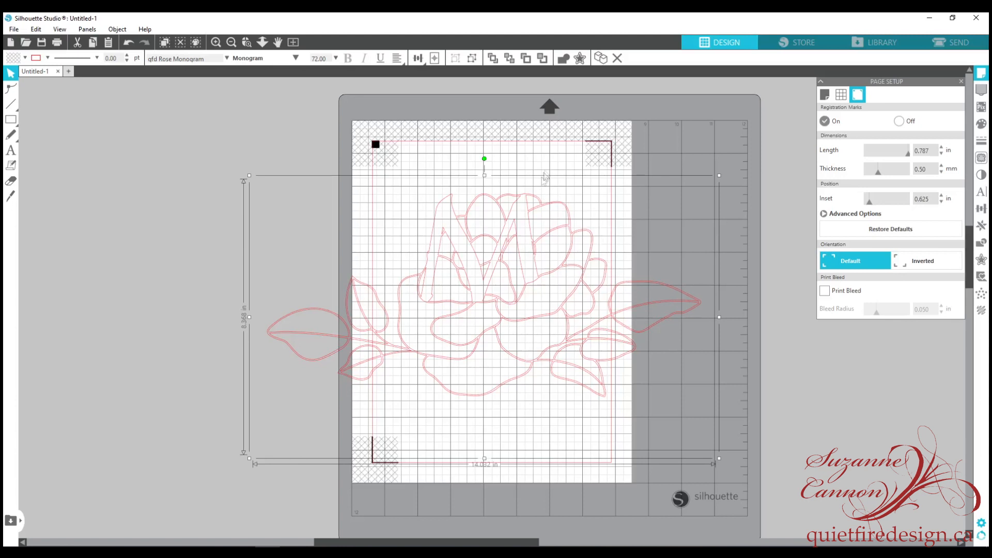
{"action": "left_click", "coordinate": [567, 196]}
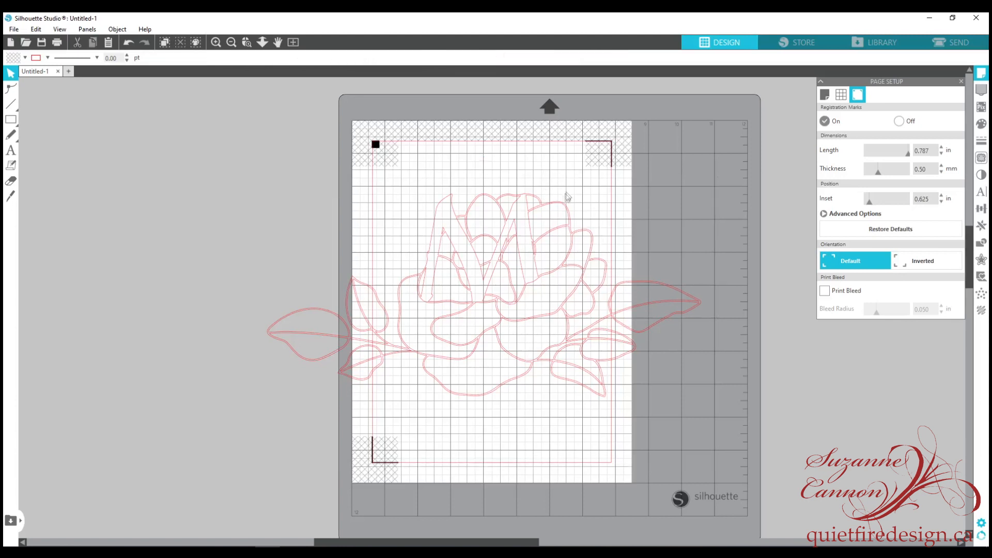
- Ungroup the rose monogram text and shift the resulting shape slightly up and to the left
{"action": "left_click", "coordinate": [507, 246]}
{"action": "right_click", "coordinate": [507, 246]}
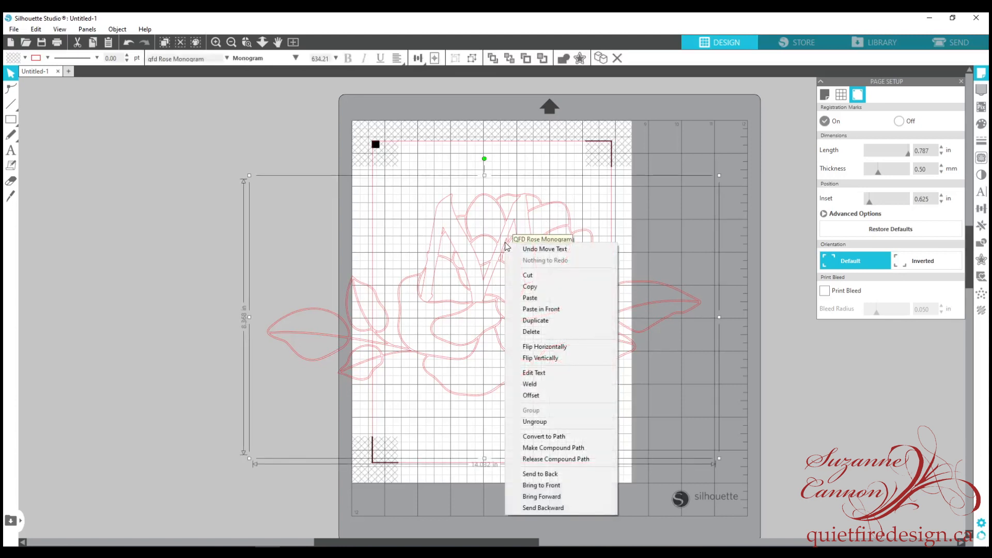
{"action": "left_click", "coordinate": [529, 421]}
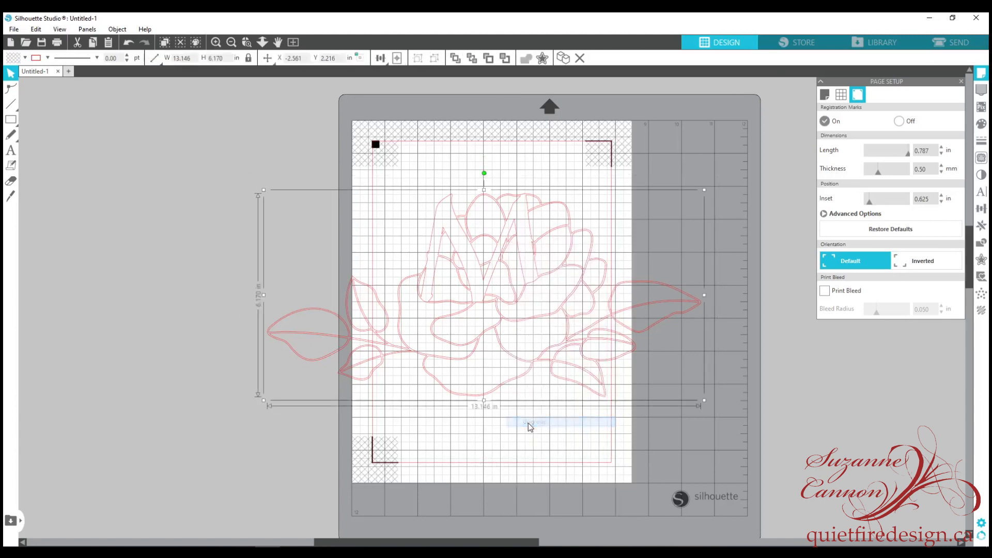
{"action": "left_click", "coordinate": [509, 235]}
{"action": "mouse_move", "coordinate": [509, 235]}
{"action": "left_mouse_down"}
{"action": "mouse_move", "coordinate": [434, 235]}
{"action": "mouse_move", "coordinate": [535, 237]}
{"action": "mouse_move", "coordinate": [492, 237]}
{"action": "mouse_move", "coordinate": [497, 222]}
{"action": "left_mouse_up"}
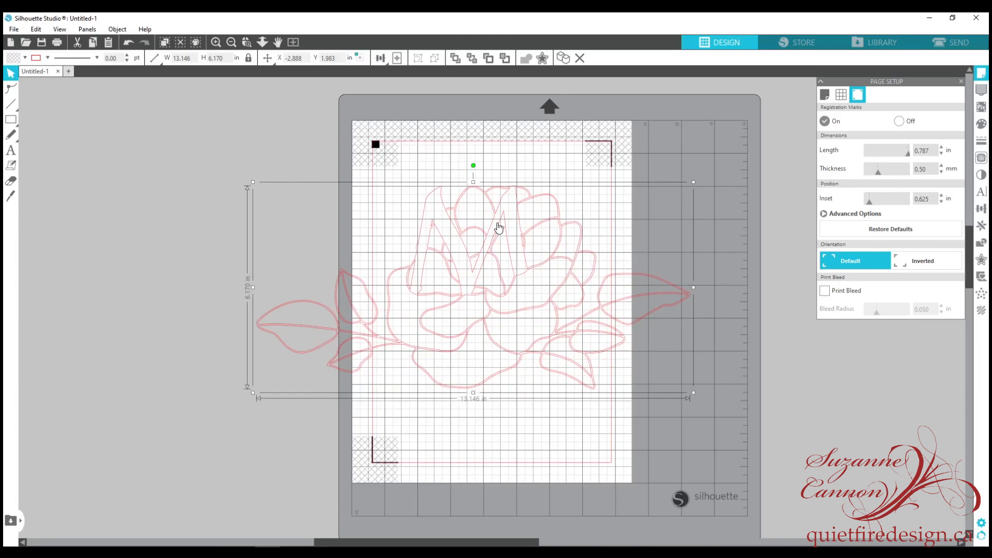
- Release the compound path of the rose monogram and deselect the separated pieces
{"action": "right_click", "coordinate": [499, 227]}
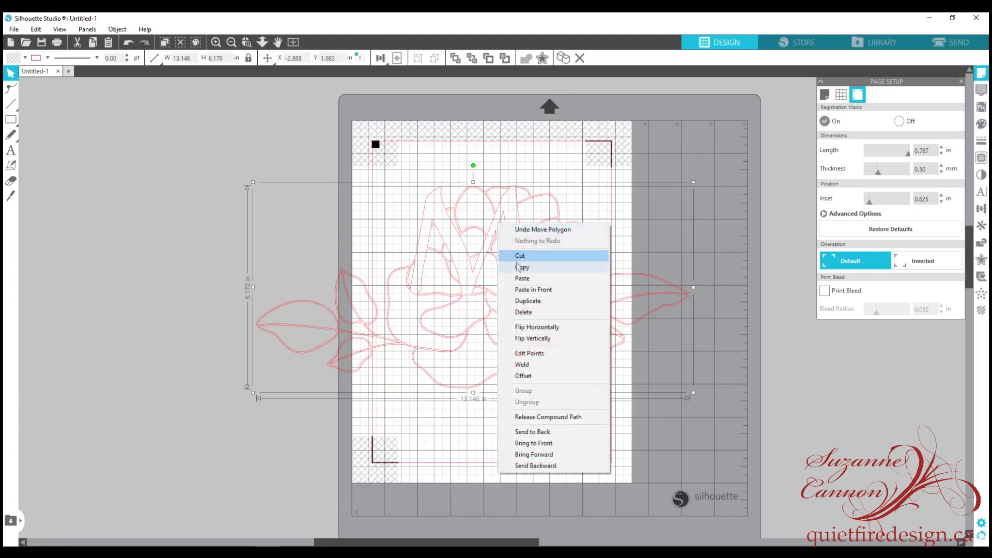
{"action": "left_click", "coordinate": [527, 417]}
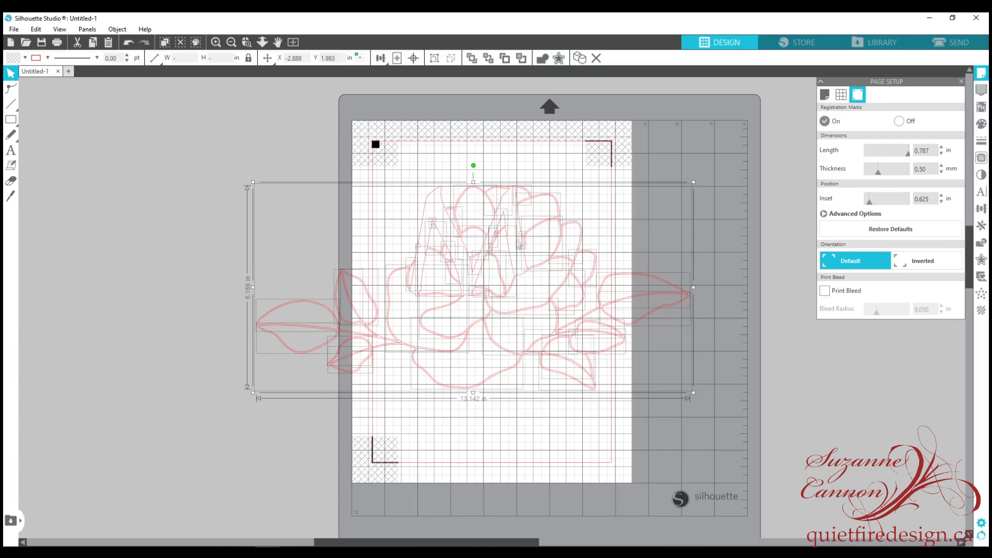
{"action": "left_click", "coordinate": [678, 209]}
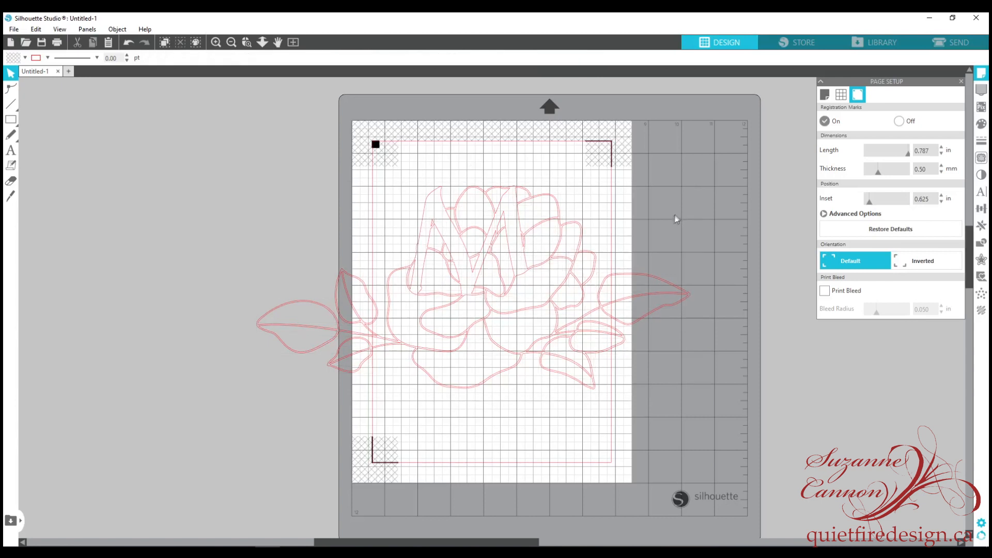
- Try to move the rose's top petal away from the design, and undo the move
{"action": "left_click", "coordinate": [467, 190]}
{"action": "left_click", "coordinate": [474, 201]}
{"action": "left_click", "coordinate": [477, 204]}
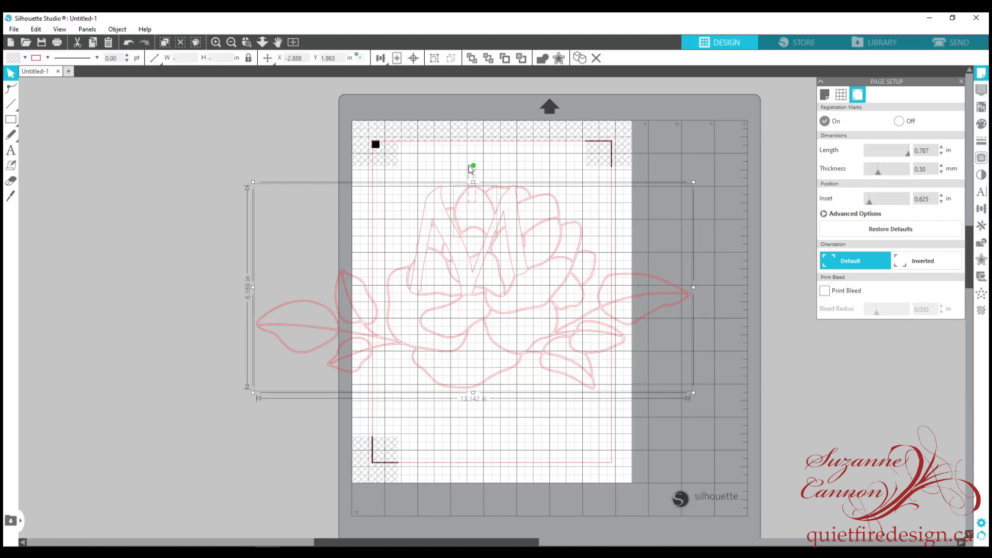
{"action": "left_click_drag", "start_coordinate": [475, 201], "coordinate": [458, 166]}
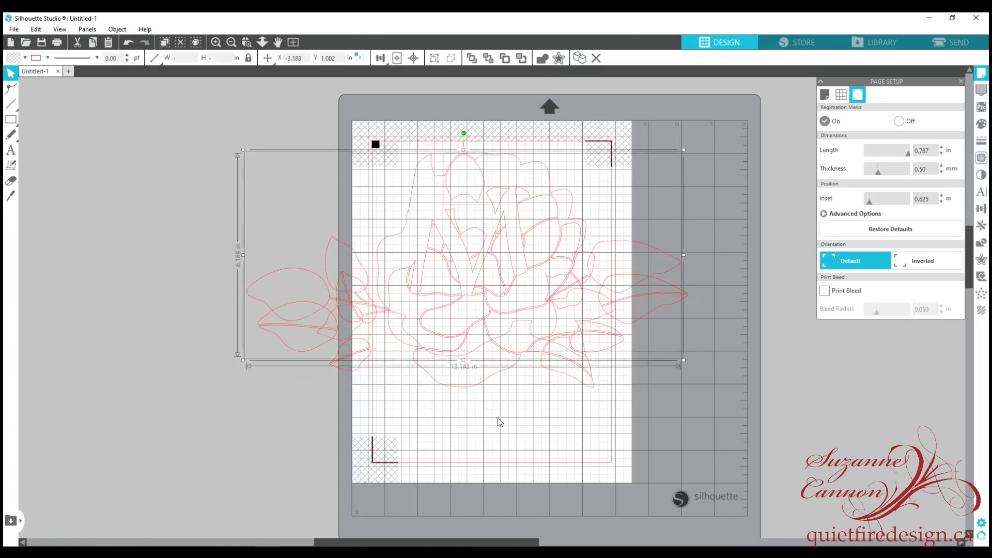
{"action": "key", "text": "ctrl+z"}
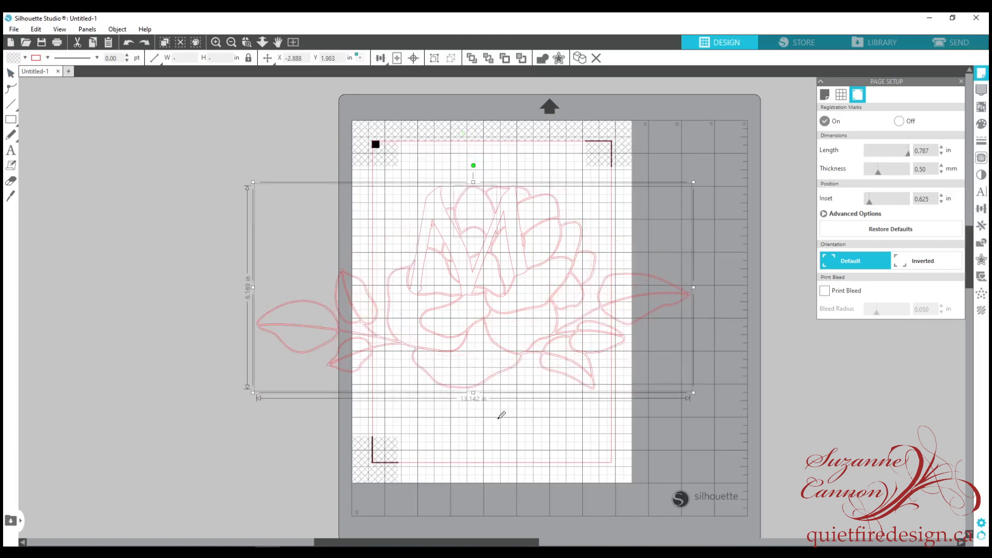
{"action": "key", "text": "Escape"}
{"action": "left_click", "coordinate": [476, 213]}
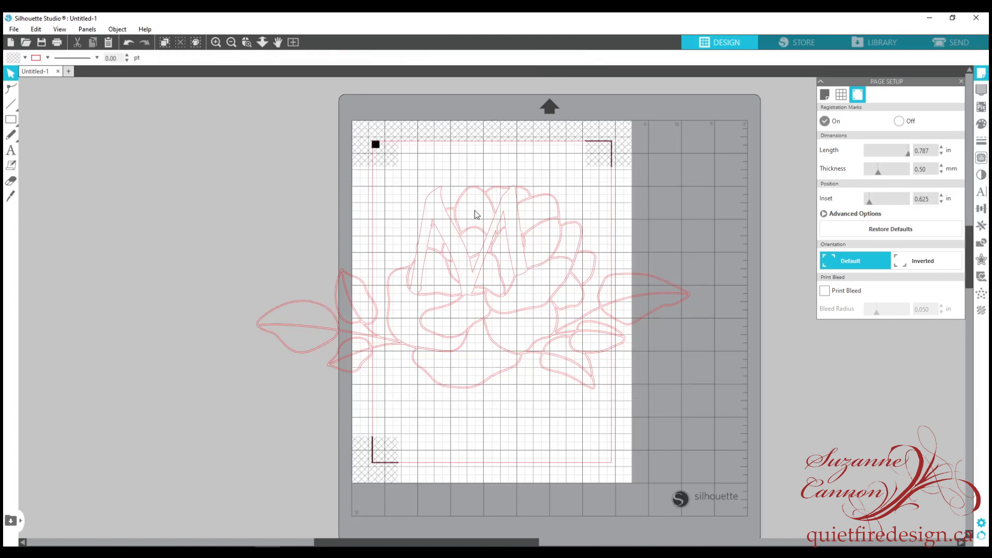
- Try a solid green fill on the whole rose monogram
{"action": "left_click", "coordinate": [441, 203]}
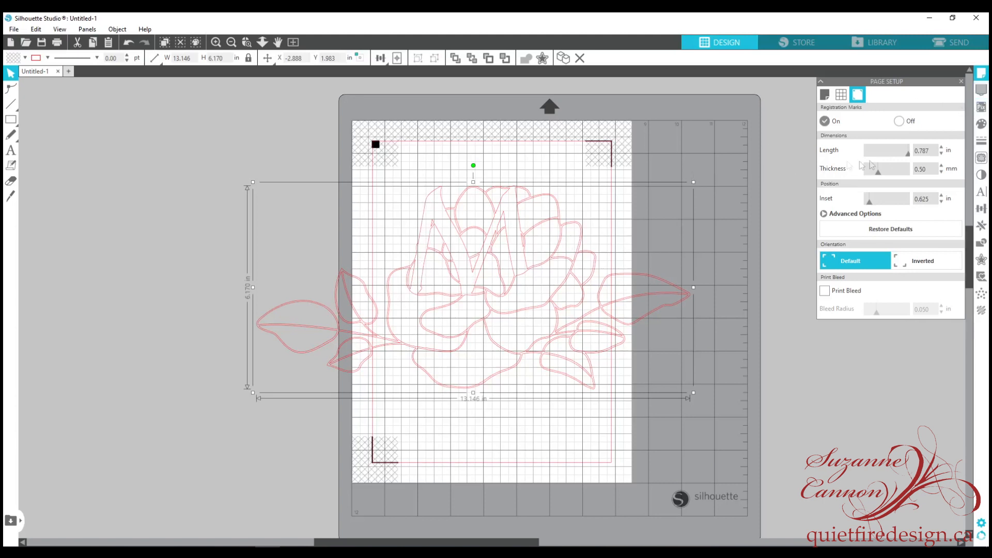
{"action": "left_click", "coordinate": [981, 125]}
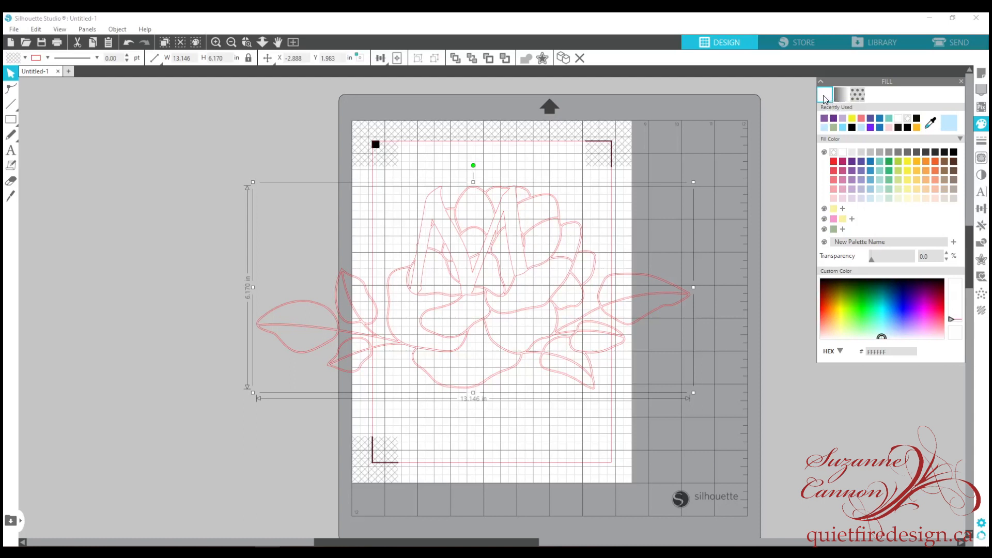
{"action": "left_click", "coordinate": [888, 162]}
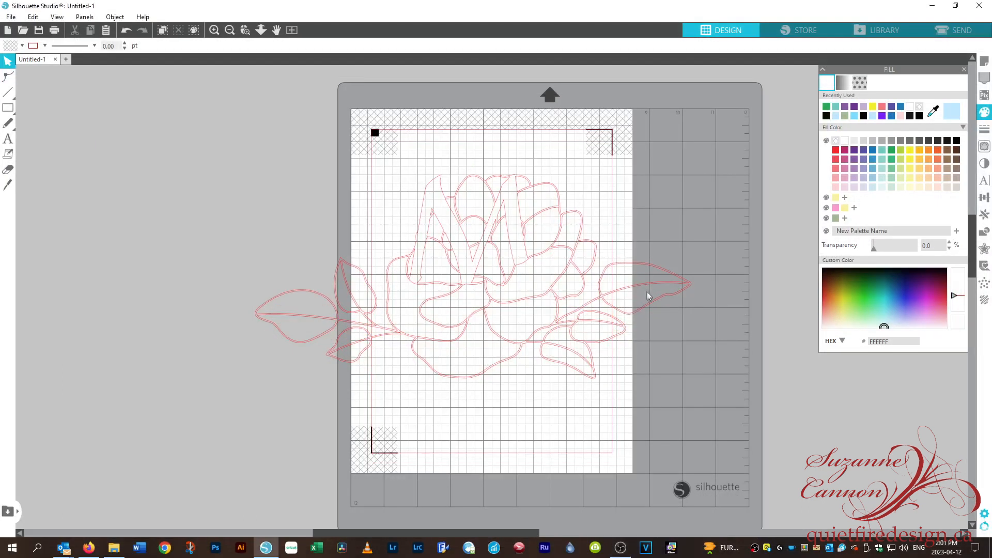
- Fill both halves of the large upper-right leaf with the muted green gradient starting at 6EA134
{"action": "left_click", "coordinate": [651, 305]}
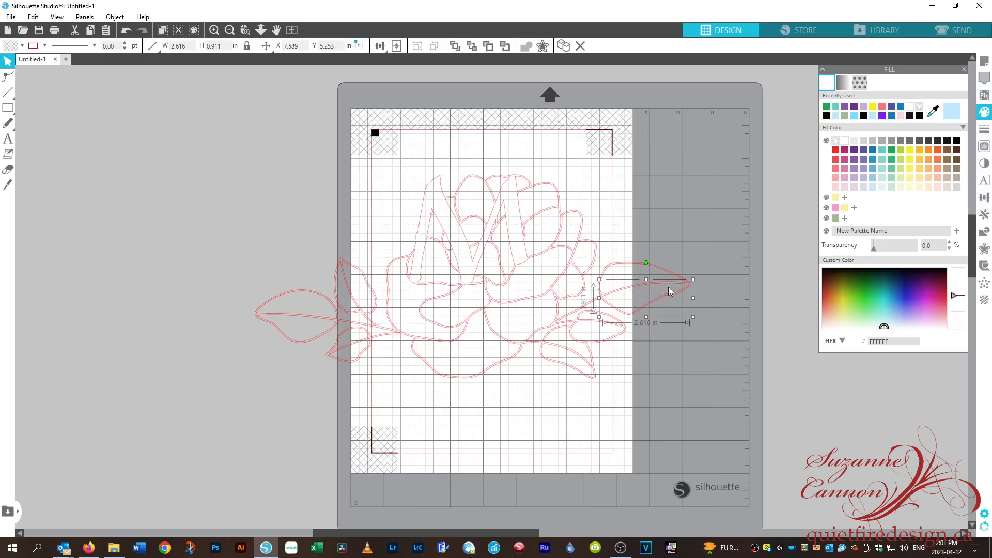
{"action": "left_click", "coordinate": [843, 83]}
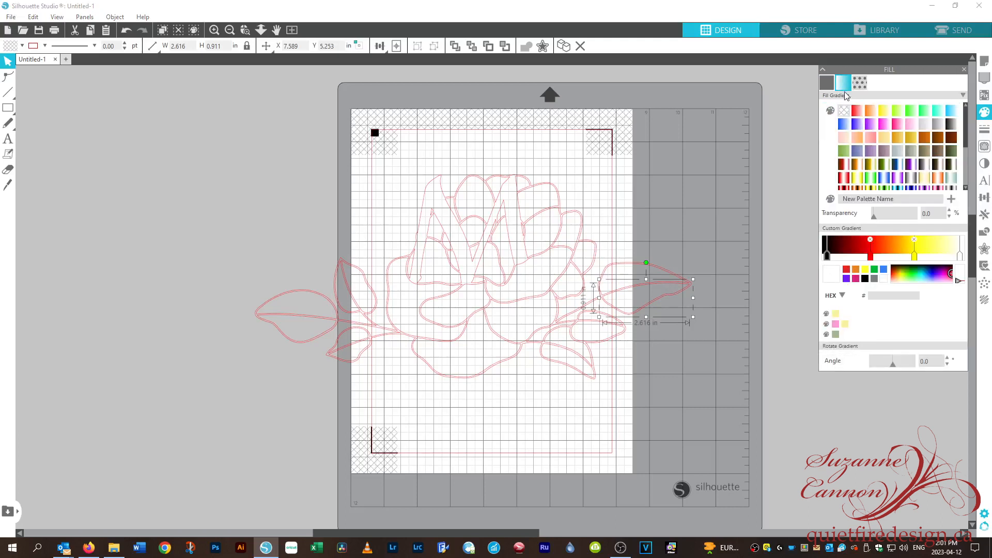
{"action": "left_click", "coordinate": [923, 111]}
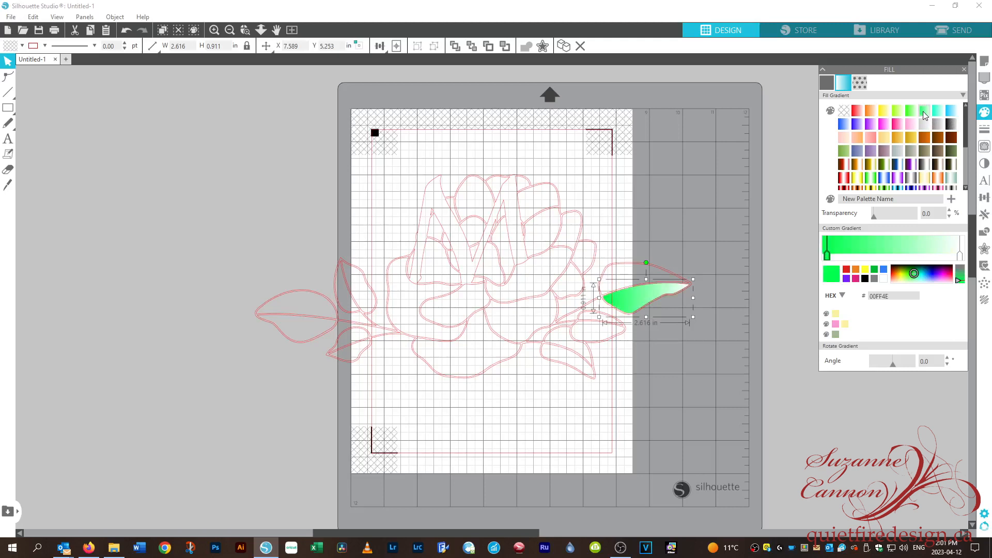
{"action": "left_click", "coordinate": [844, 151]}
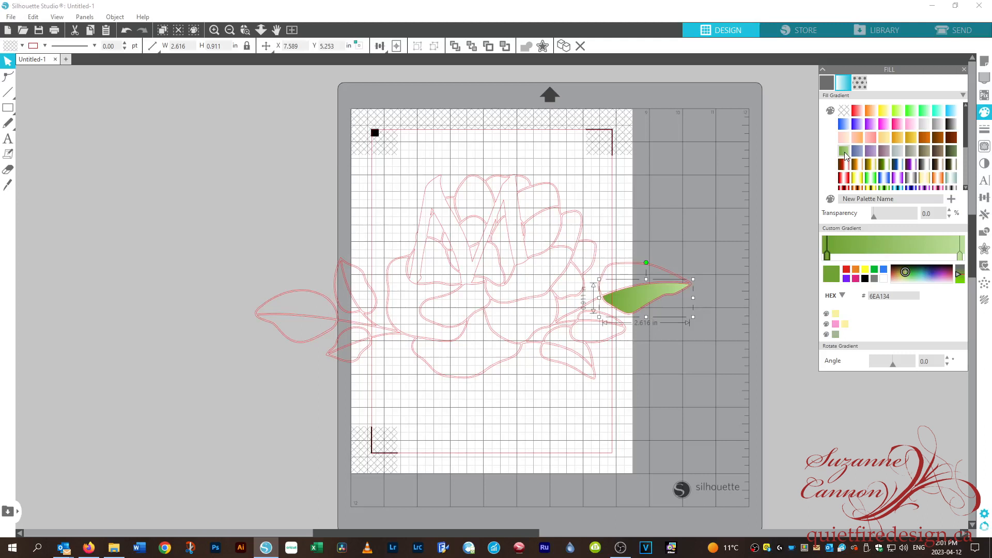
{"action": "left_click", "coordinate": [663, 270]}
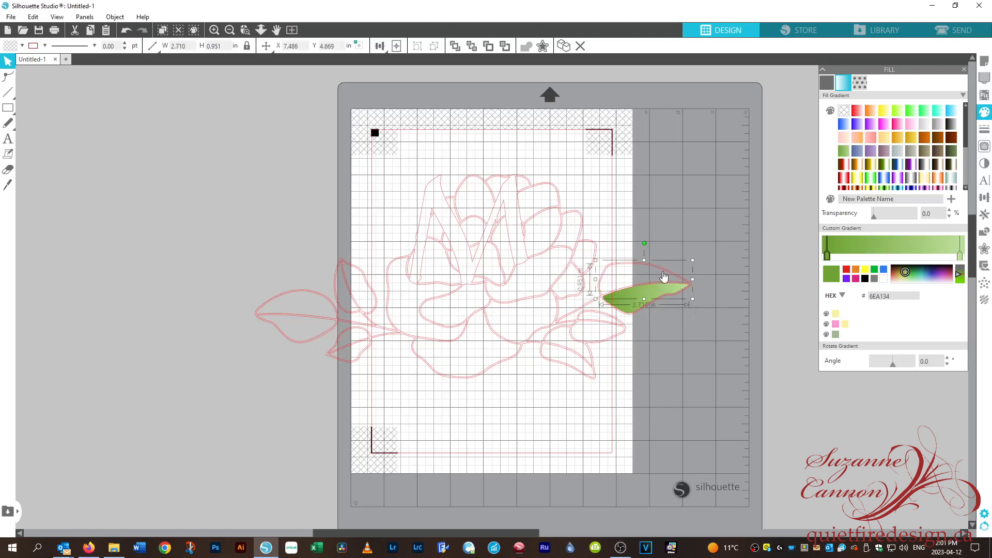
{"action": "left_click", "coordinate": [845, 151]}
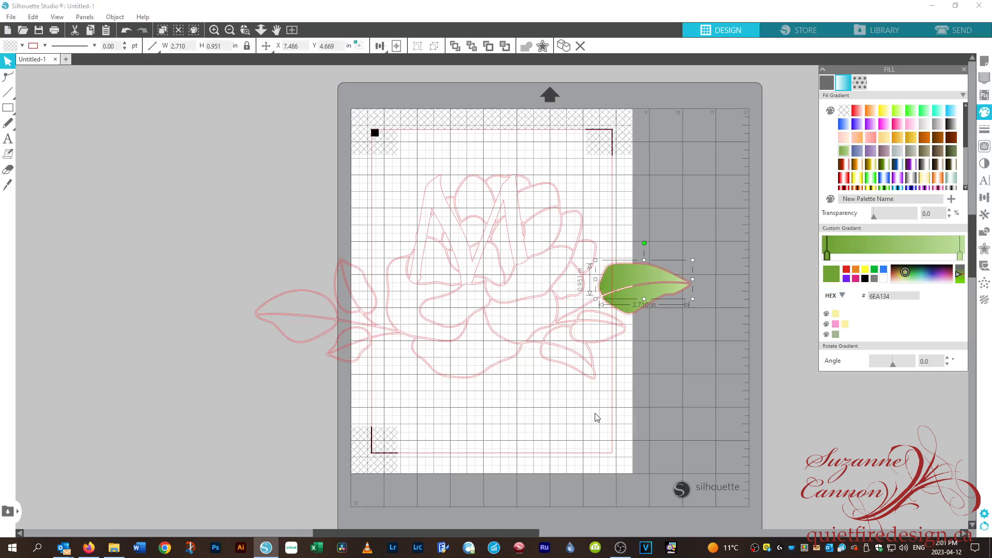
- Apply the same muted green gradient to both halves of the two lower-right leaves and the small lower-left leaf
{"action": "left_click", "coordinate": [573, 328]}
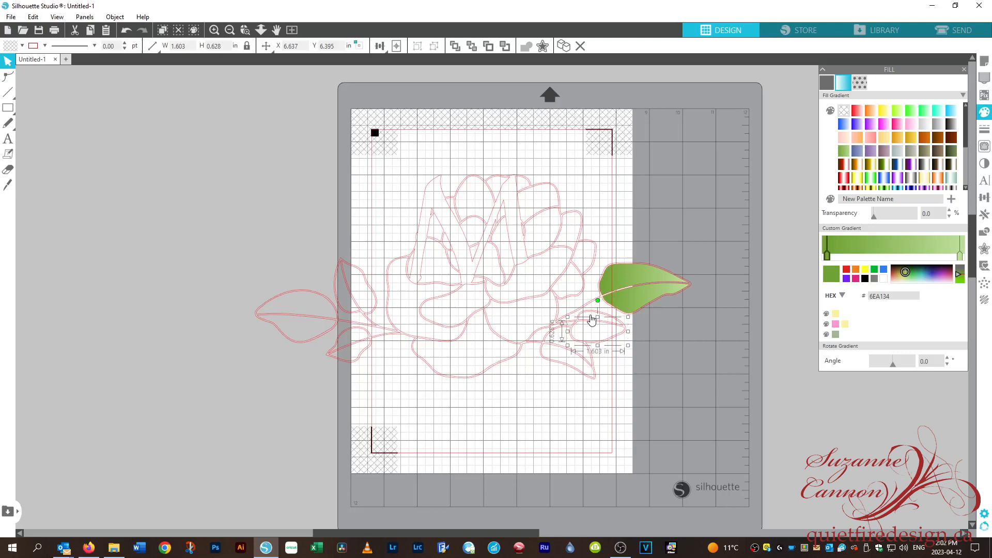
{"action": "left_click", "coordinate": [591, 320], "text": "shift"}
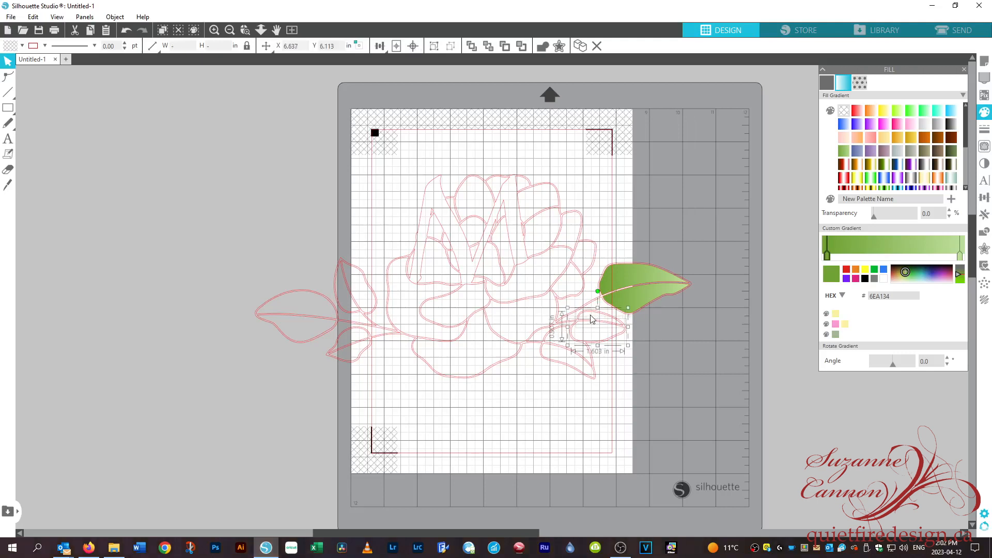
{"action": "left_click", "coordinate": [552, 344], "text": "shift"}
{"action": "left_click", "coordinate": [563, 368], "text": "shift"}
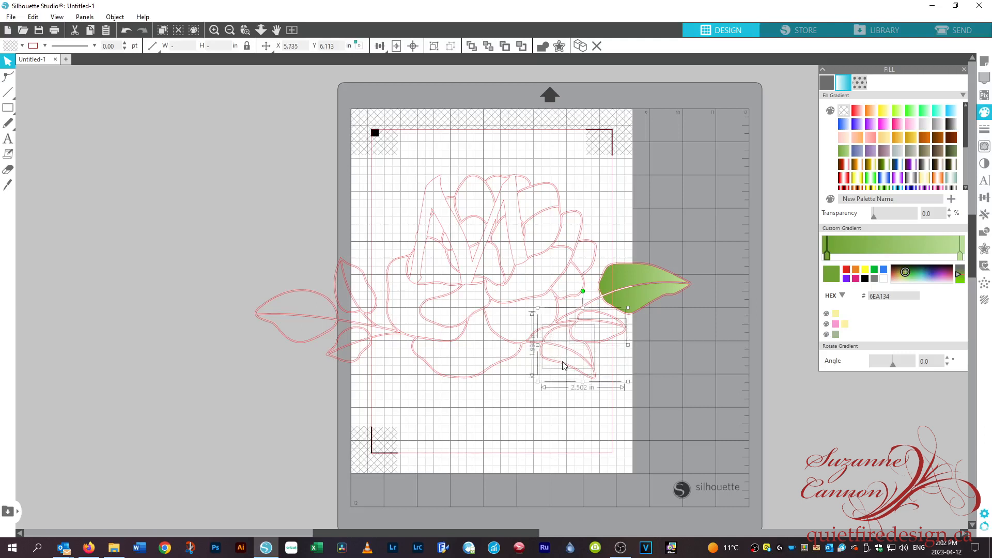
{"action": "left_click", "coordinate": [365, 353], "text": "shift"}
{"action": "left_click", "coordinate": [360, 343], "text": "shift"}
{"action": "left_click", "coordinate": [360, 353], "text": "shift"}
{"action": "left_click", "coordinate": [352, 330], "text": "shift"}
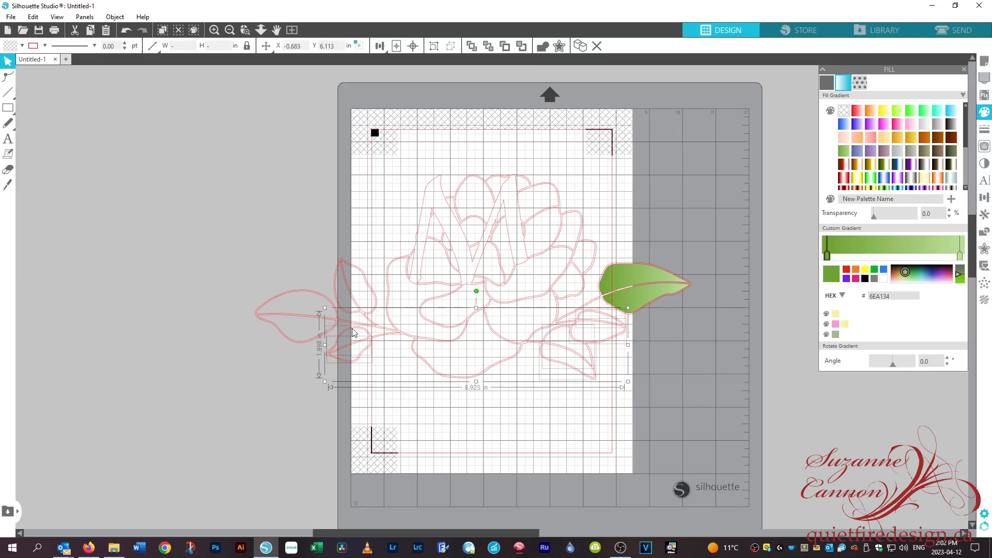
{"action": "left_click", "coordinate": [371, 295], "text": "shift"}
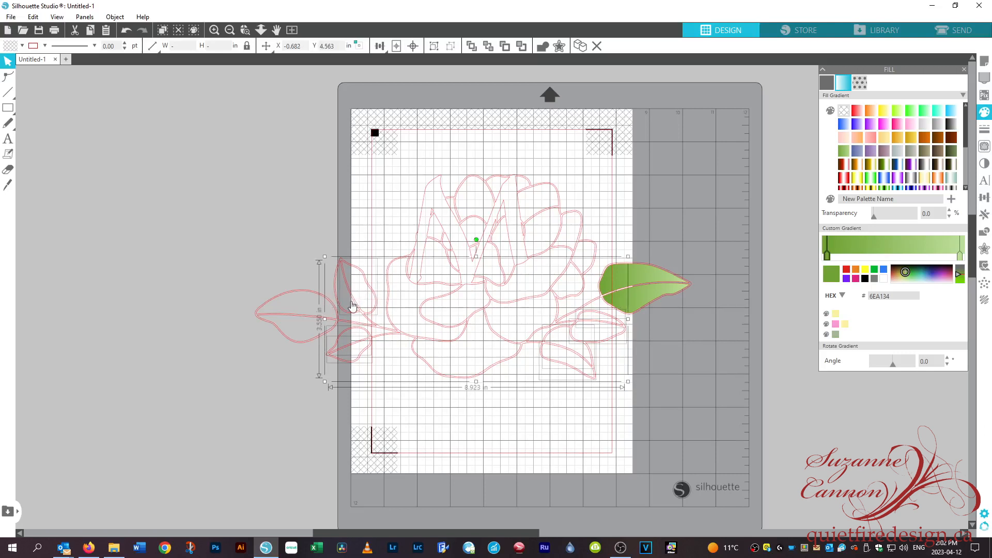
{"action": "left_click", "coordinate": [353, 305], "text": "shift"}
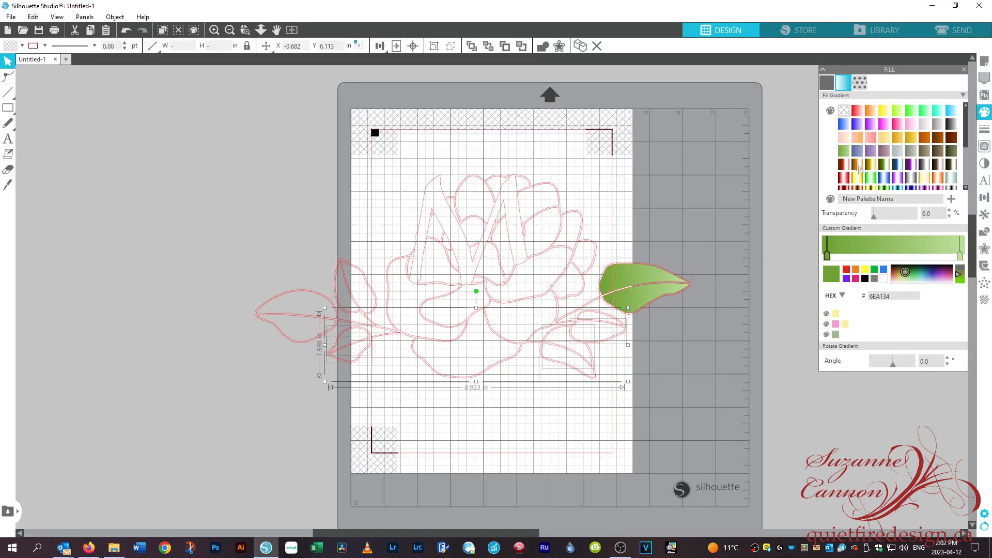
{"action": "left_click", "coordinate": [844, 151]}
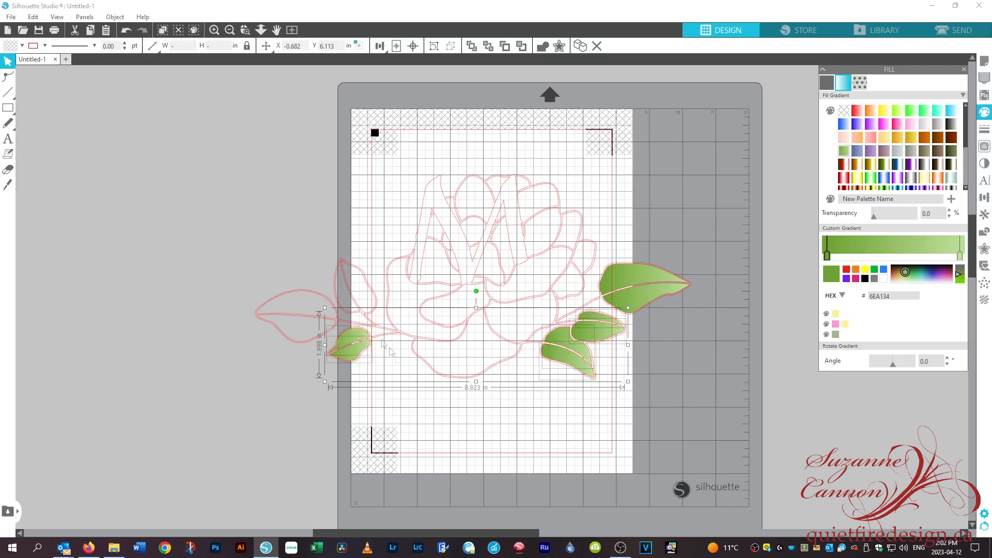
{"action": "left_click", "coordinate": [265, 247]}
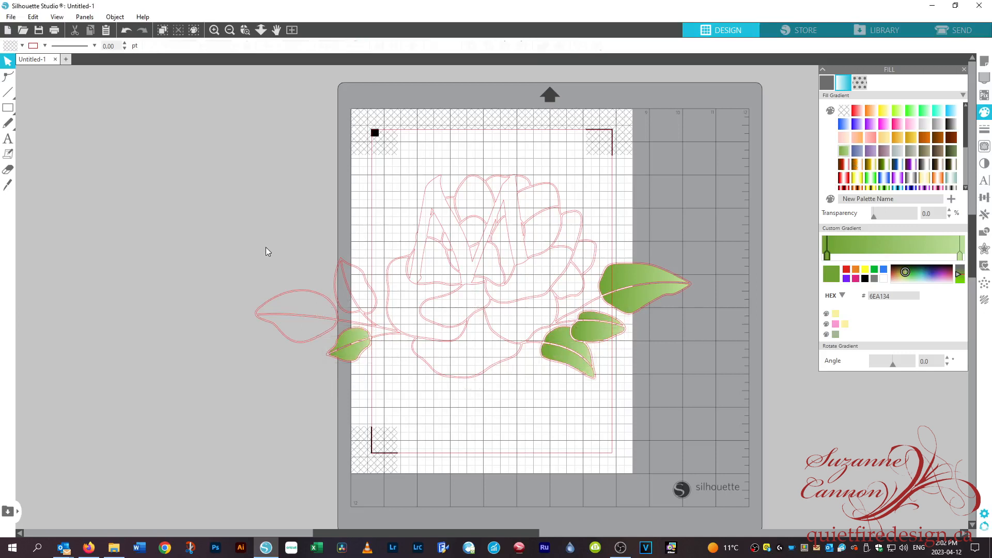
- Fill both halves of the large left leaf and the upright leaf beside it with the muted green gradient, and deselect them
{"action": "left_click", "coordinate": [310, 344]}
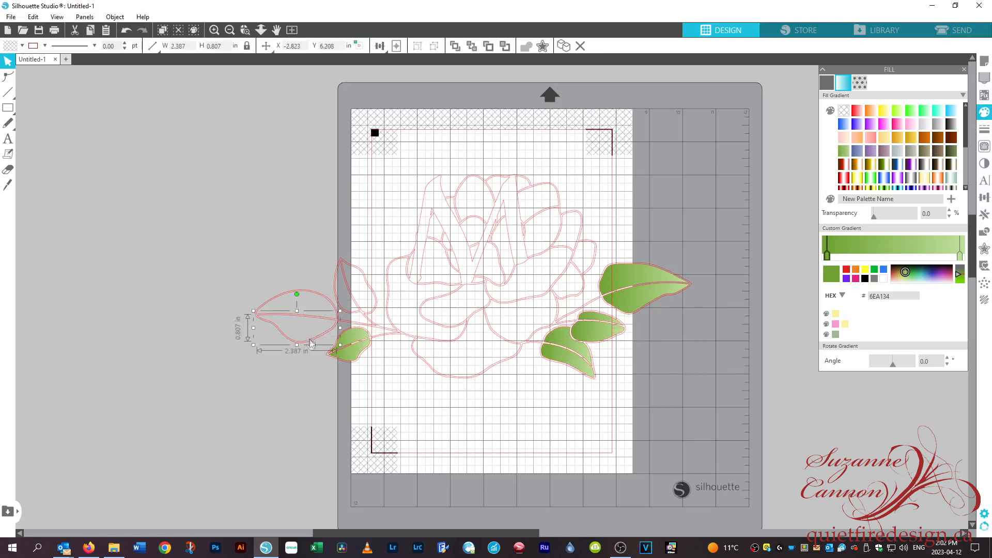
{"action": "left_click", "coordinate": [303, 292], "text": "shift"}
{"action": "left_click", "coordinate": [354, 316], "text": "shift"}
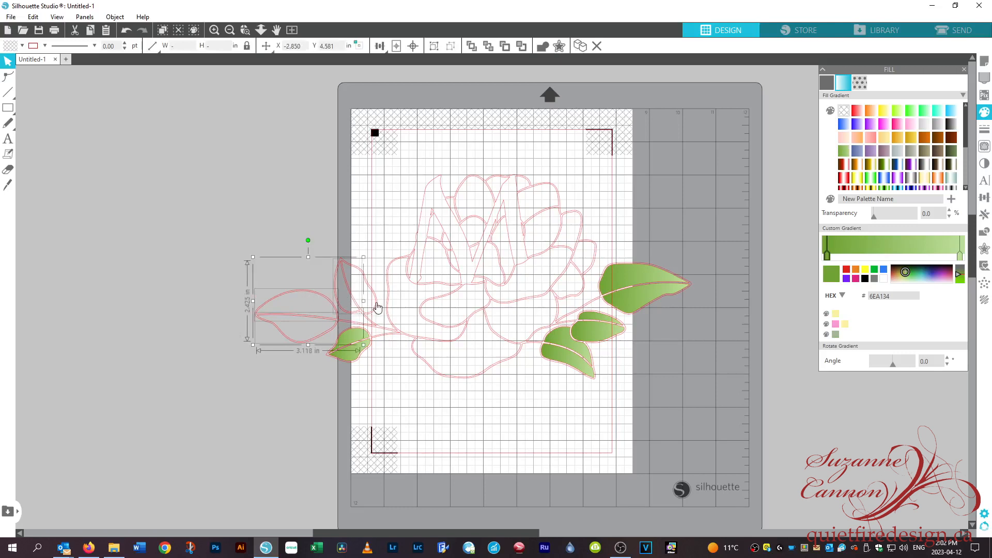
{"action": "left_click", "coordinate": [375, 308], "text": "shift"}
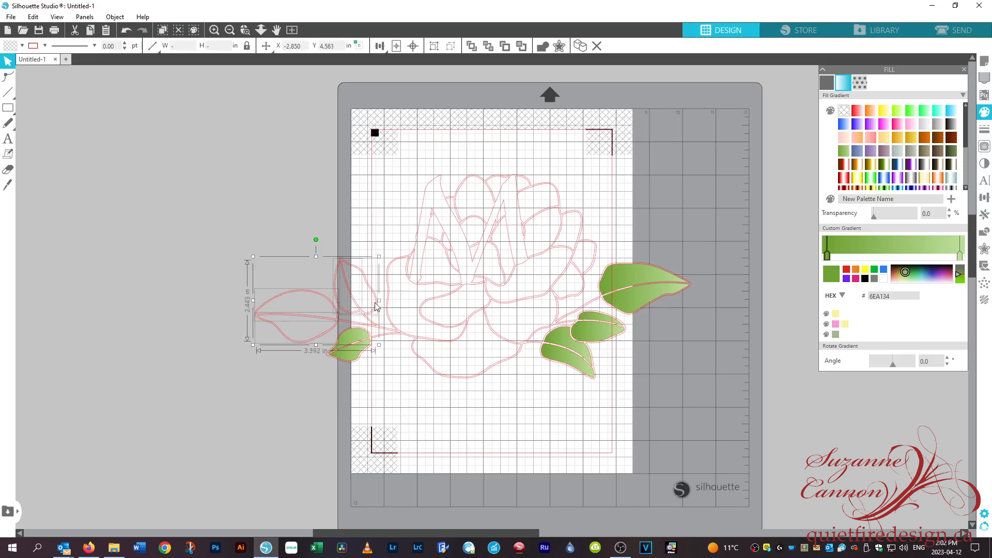
{"action": "left_click", "coordinate": [844, 151]}
{"action": "left_click", "coordinate": [749, 252]}
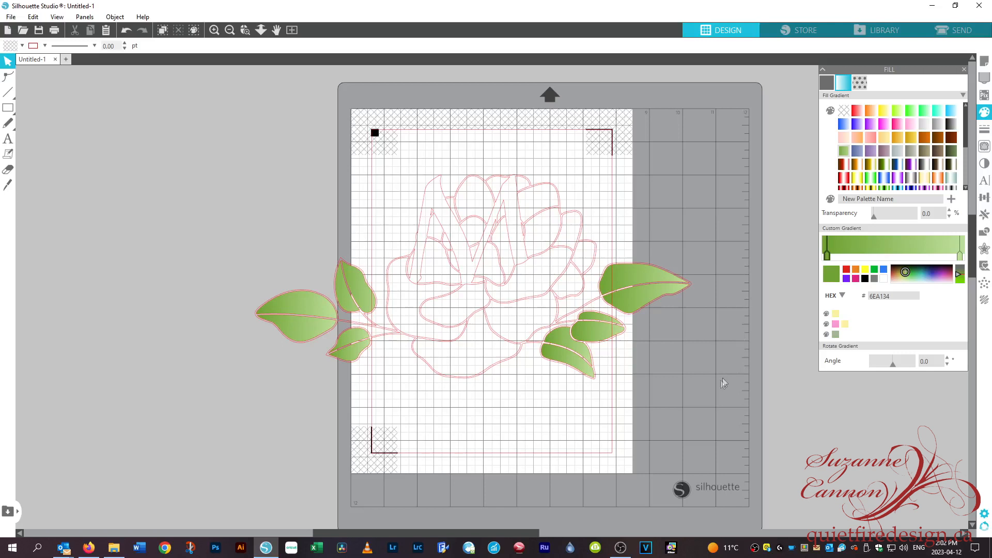
- Fill the rose's bottom petal, left outer petal and lower-right petal with the magenta-to-white gradient
{"action": "left_click", "coordinate": [493, 369]}
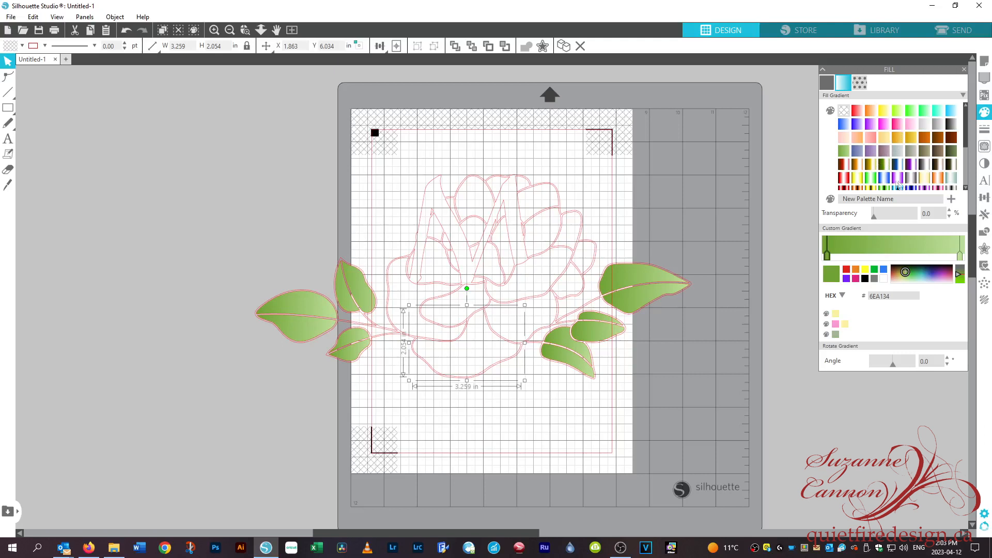
{"action": "left_click", "coordinate": [885, 125]}
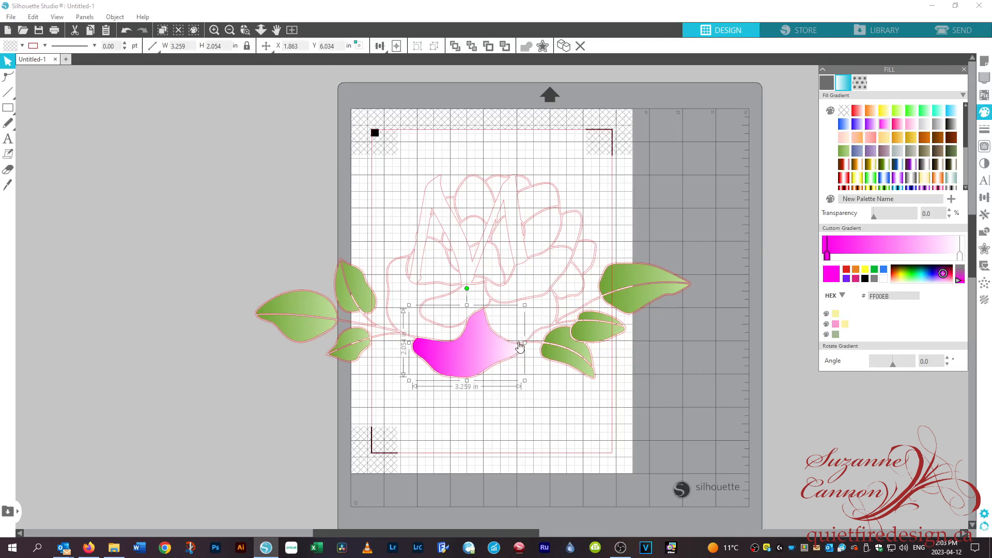
{"action": "left_click", "coordinate": [552, 317]}
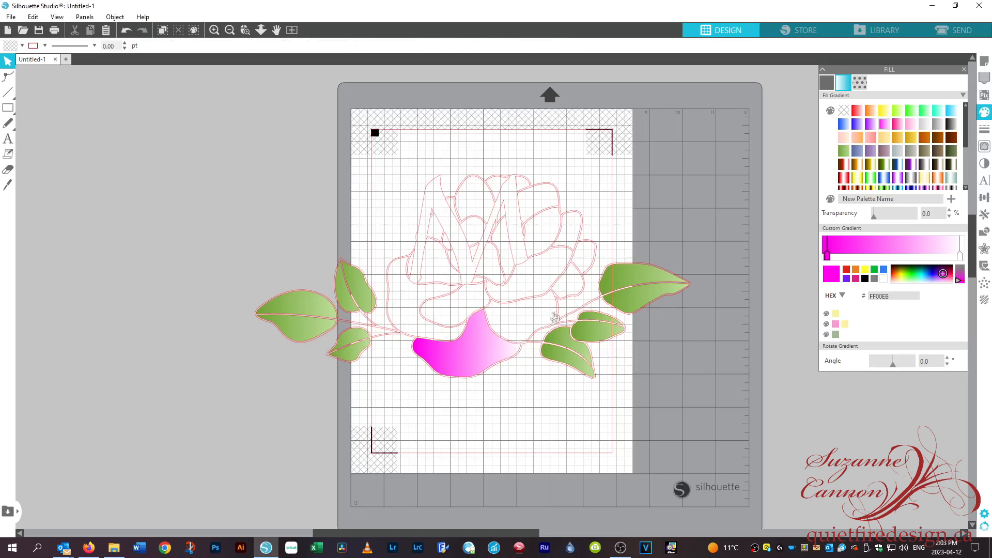
{"action": "left_click", "coordinate": [557, 312]}
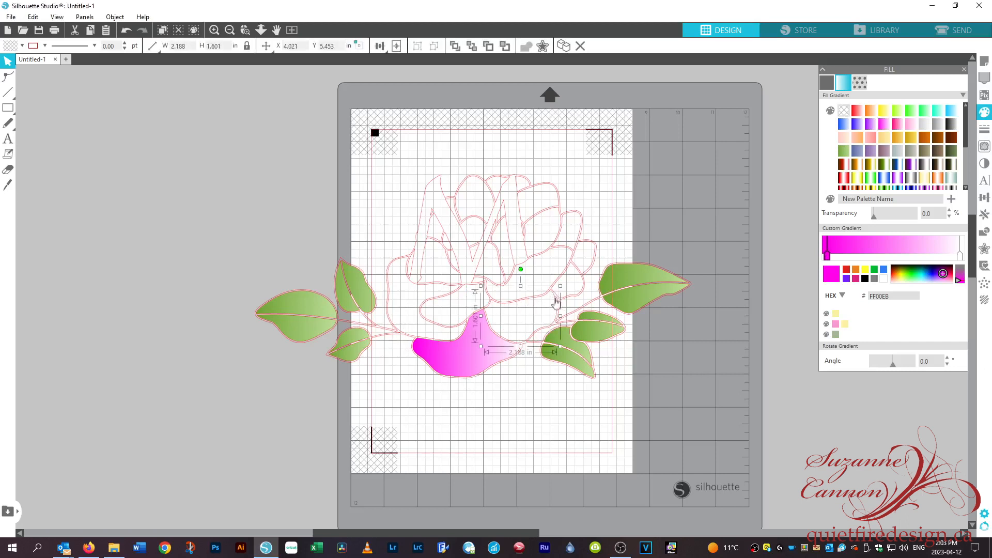
{"action": "left_click", "coordinate": [441, 345], "text": "shift"}
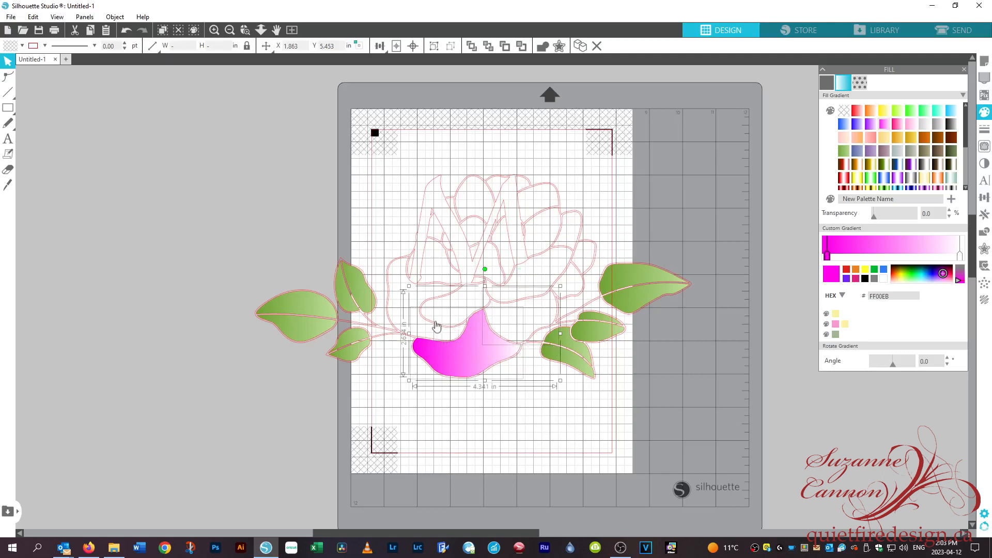
{"action": "left_click", "coordinate": [435, 326], "text": "shift"}
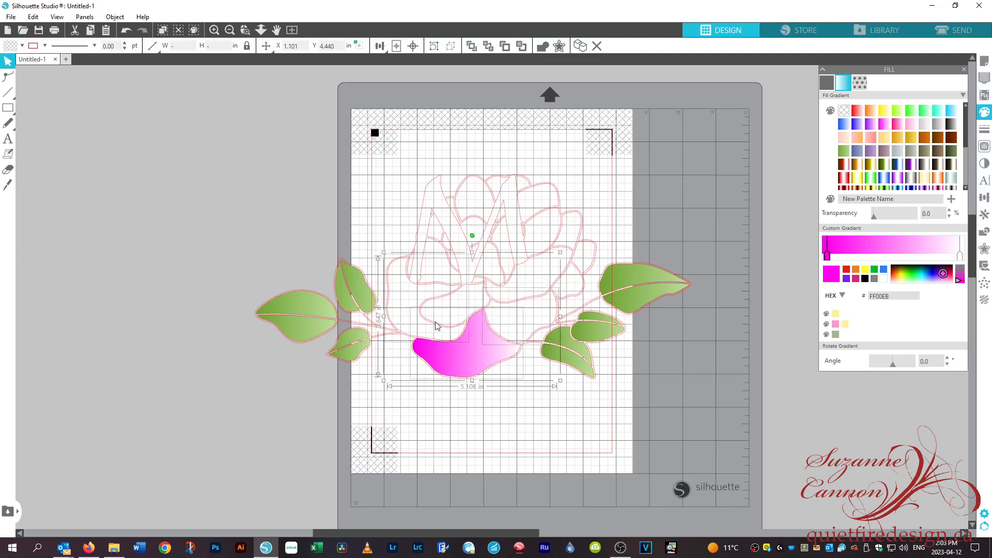
{"action": "left_click", "coordinate": [885, 125]}
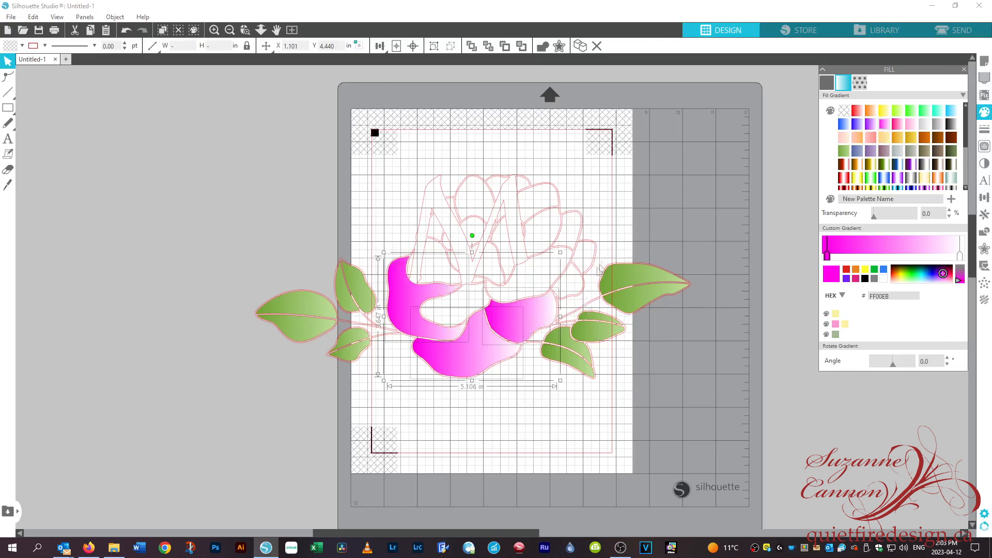
- Apply the magenta-to-white gradient to the two small right-edge petals, the inner centre petal and the large petal right of the M's base
{"action": "left_click", "coordinate": [572, 297]}
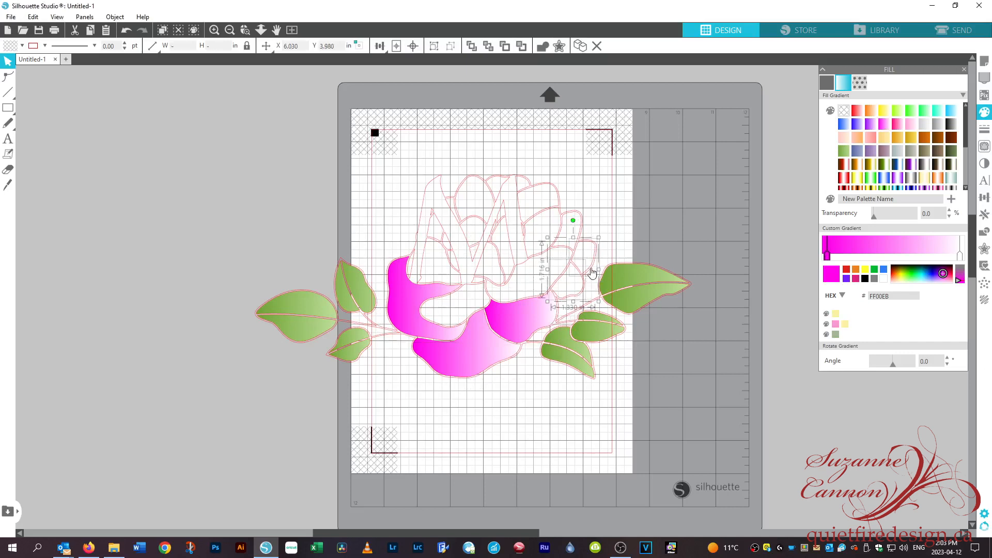
{"action": "left_click", "coordinate": [470, 314], "text": "shift"}
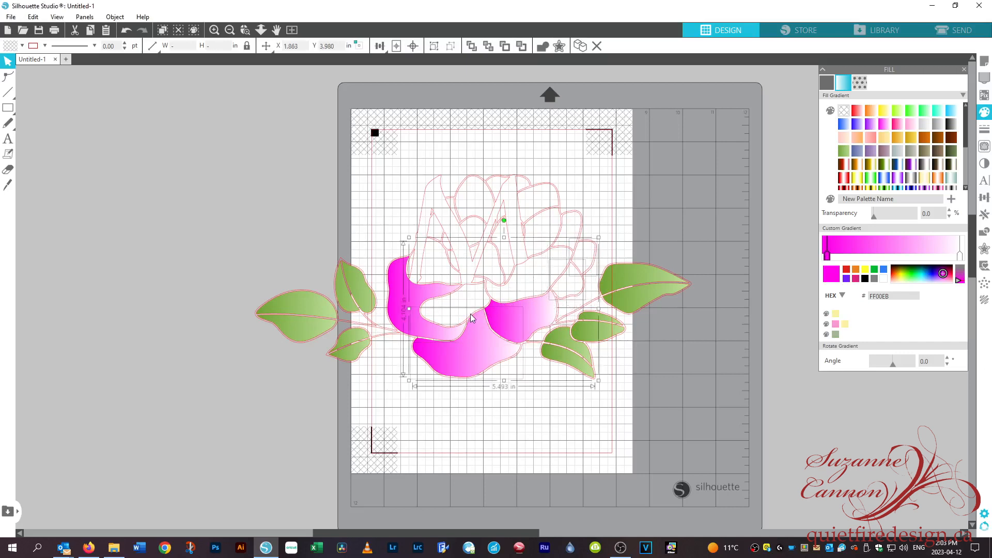
{"action": "left_click", "coordinate": [465, 321], "text": "shift"}
{"action": "left_click", "coordinate": [884, 125]}
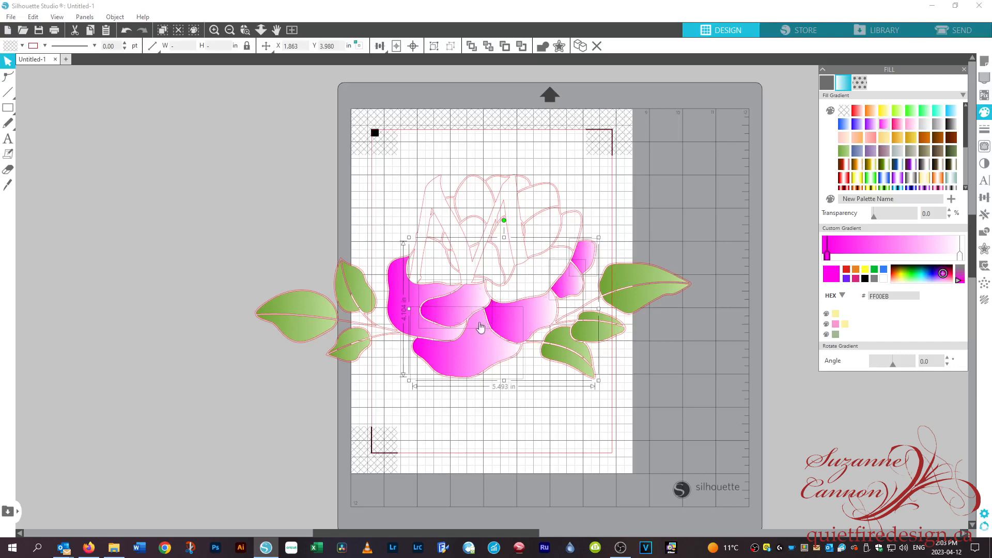
{"action": "left_click", "coordinate": [525, 267]}
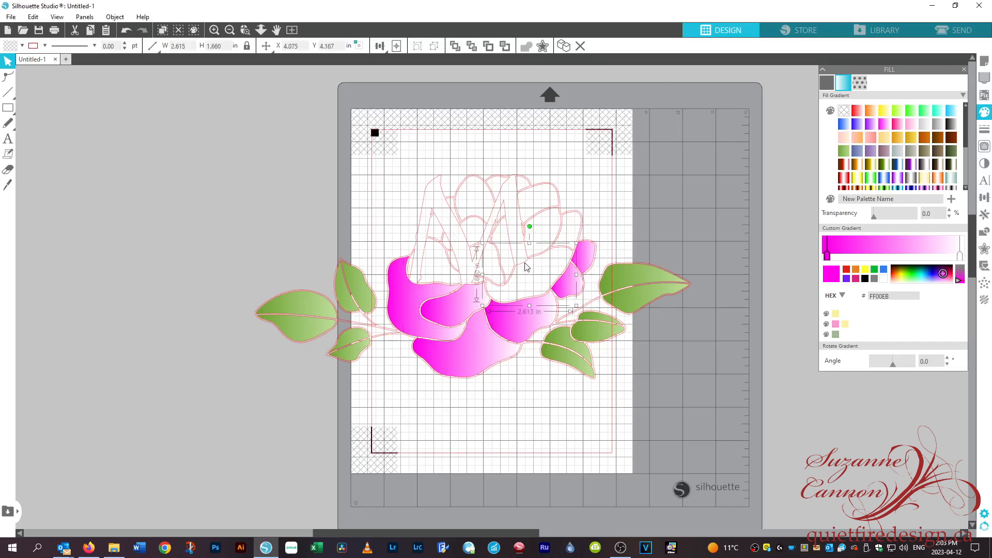
{"action": "left_click", "coordinate": [885, 126]}
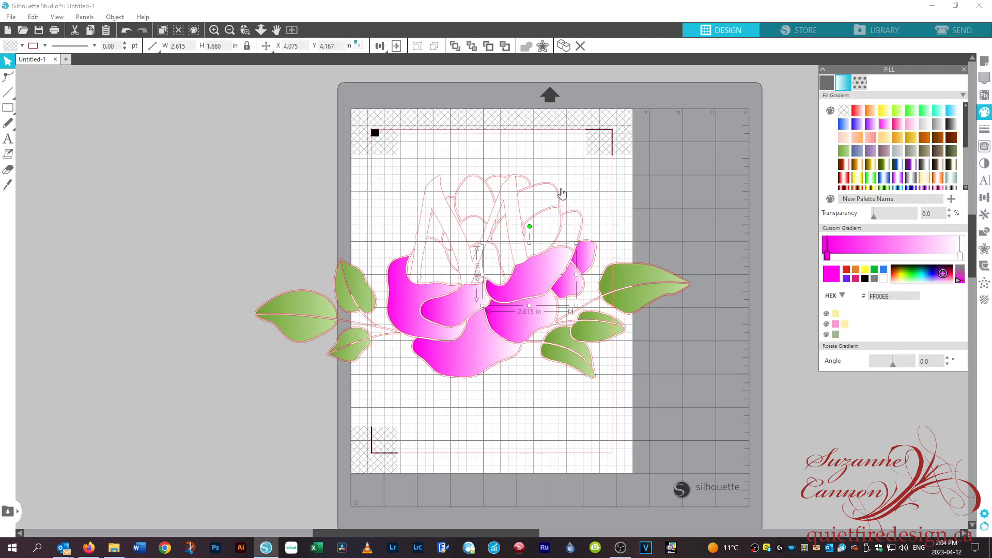
- Fill the two petal pieces inside the lower openings of the M with the light pink gradient starting at FF9CD3
{"action": "left_click", "coordinate": [454, 274]}
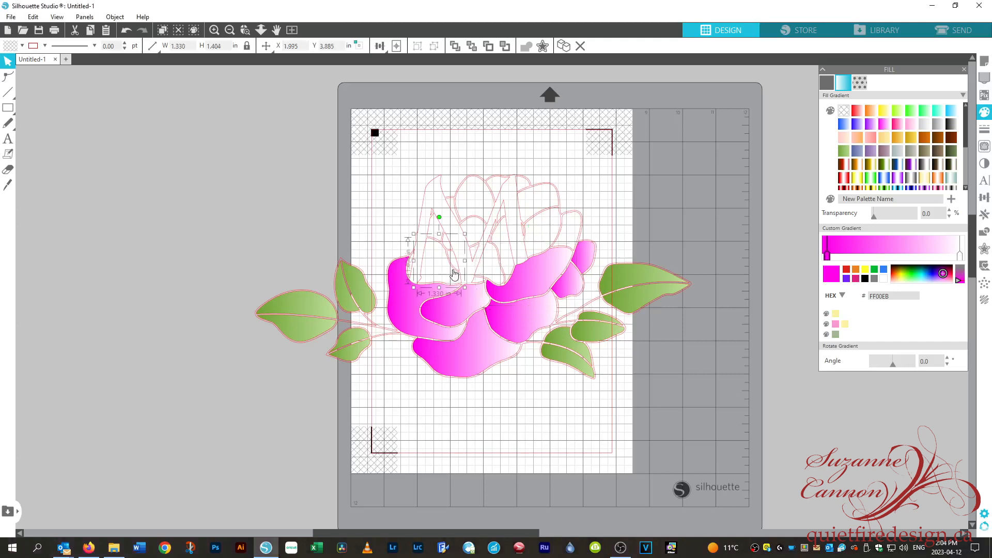
{"action": "left_click", "coordinate": [499, 269], "text": "shift"}
{"action": "left_click", "coordinate": [500, 269], "text": "shift"}
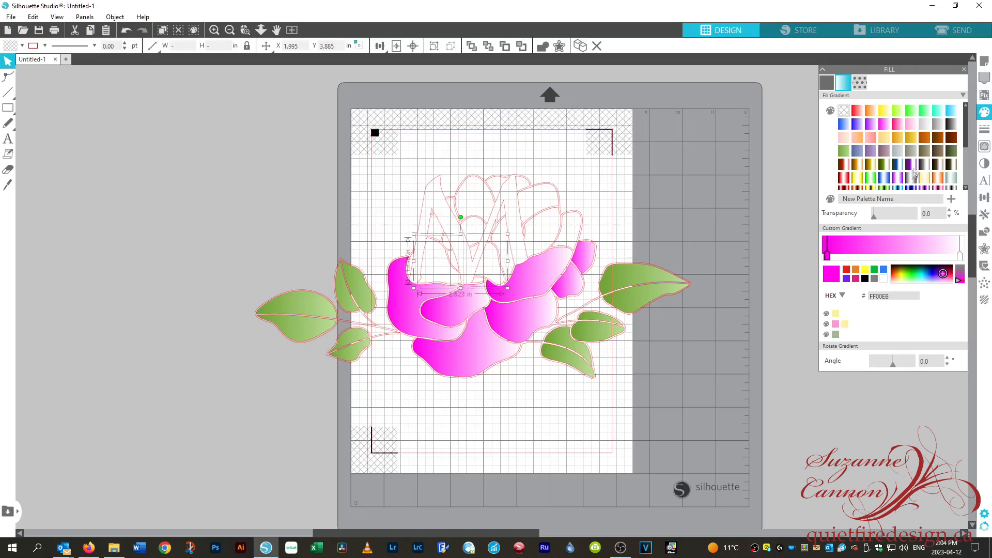
{"action": "left_click", "coordinate": [911, 125]}
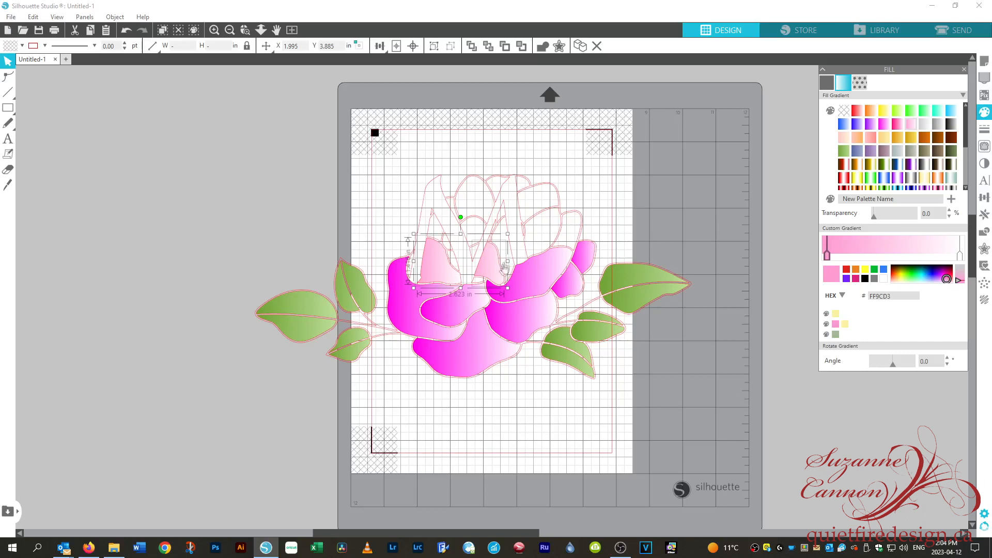
- Fill the piece beside the M's right leg and the two petals right of the M with the light pink gradient
{"action": "left_click", "coordinate": [481, 285]}
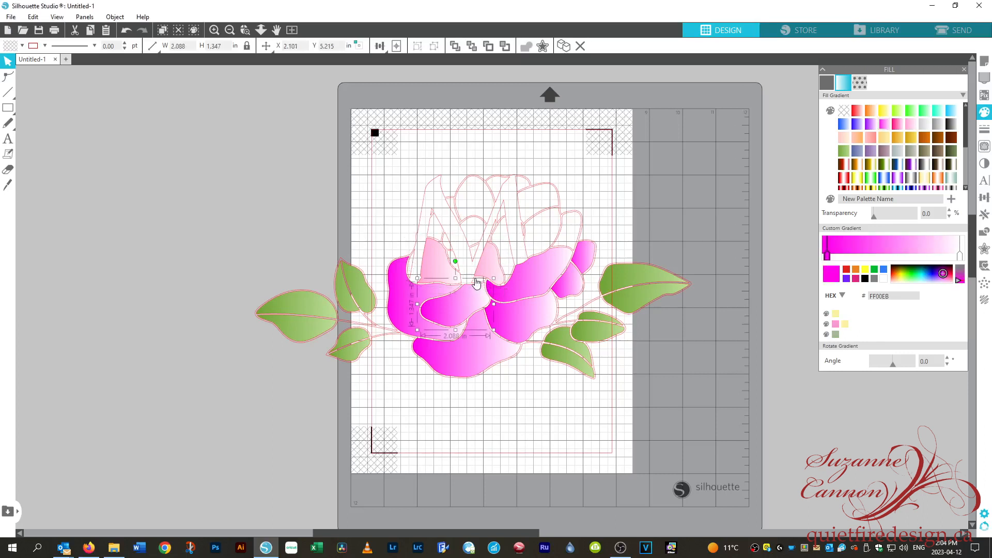
{"action": "left_click", "coordinate": [474, 279]}
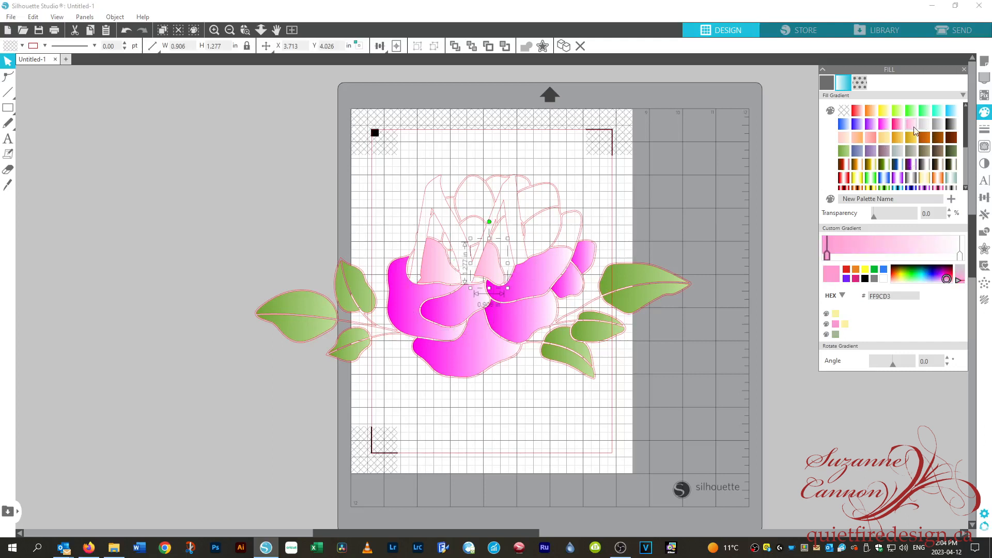
{"action": "left_click", "coordinate": [514, 265]}
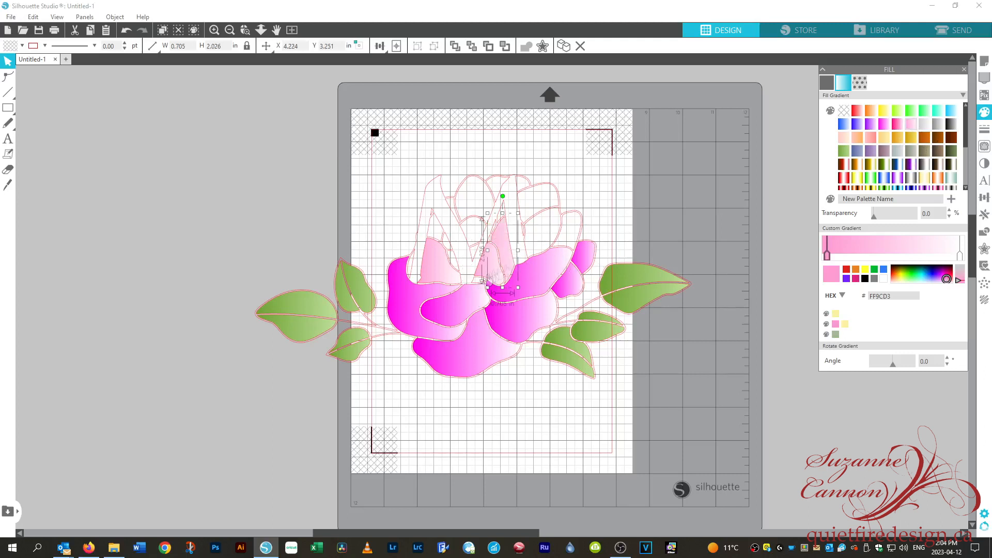
{"action": "left_click", "coordinate": [551, 251]}
{"action": "left_click", "coordinate": [912, 126]}
{"action": "left_click", "coordinate": [580, 222]}
{"action": "left_click", "coordinate": [911, 126]}
- Fill the upper pieces in the M's left opening and the thin sliver right of the M with the light pink gradient
{"action": "left_click", "coordinate": [432, 227]}
{"action": "left_click", "coordinate": [432, 220]}
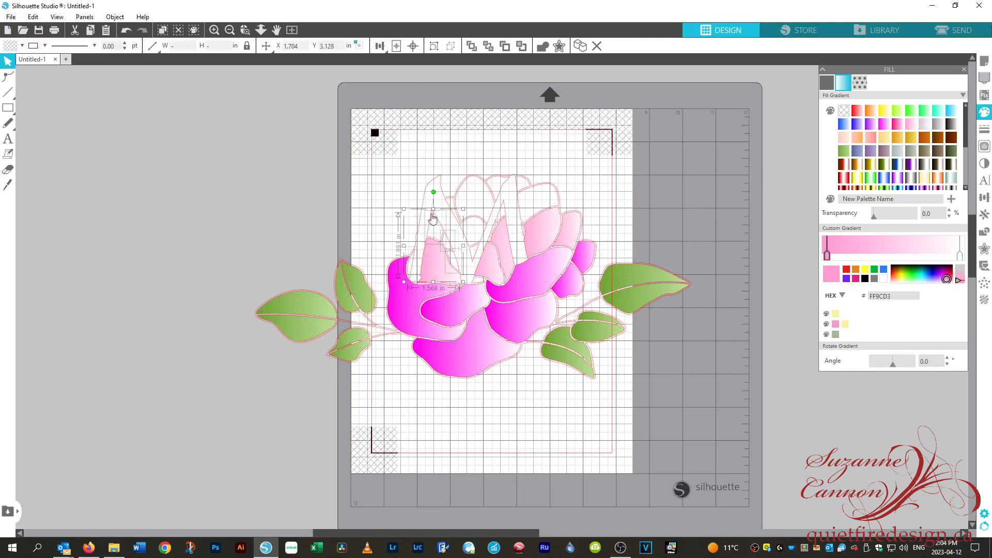
{"action": "left_click", "coordinate": [910, 127]}
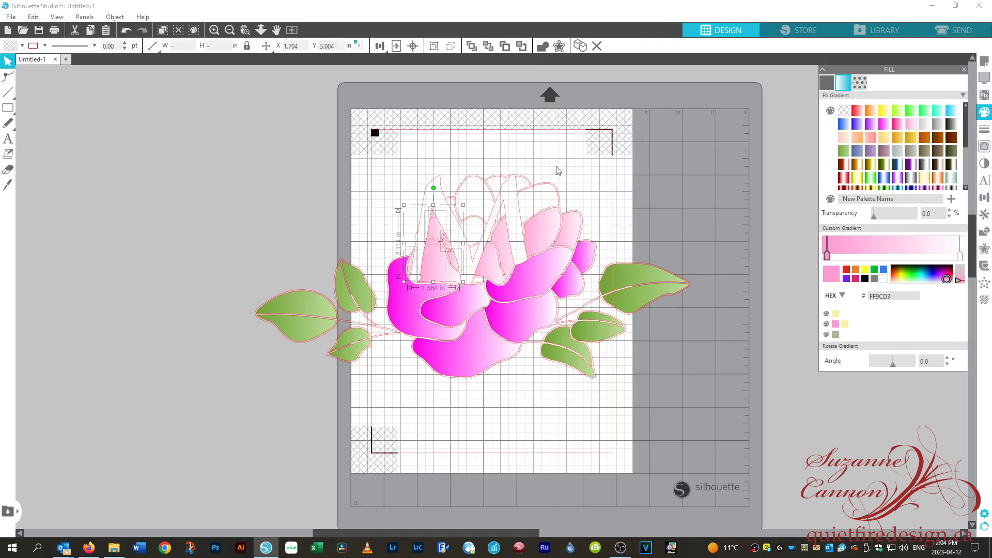
{"action": "left_click", "coordinate": [527, 233]}
{"action": "scroll", "coordinate": [527, 233], "scroll_direction": "up", "scroll_amount": 3}
{"action": "left_click", "coordinate": [520, 239]}
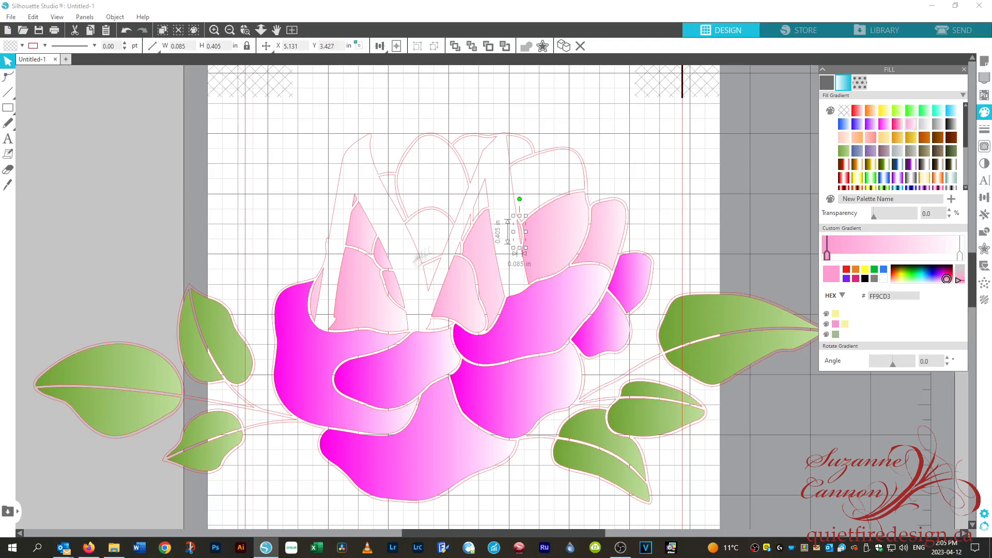
- Fill the remaining small pieces in the M's centre and right opening and the sliver beside its left peak with the light pink gradient
{"action": "left_click", "coordinate": [436, 286]}
{"action": "left_click", "coordinate": [440, 327], "text": "shift"}
{"action": "left_click", "coordinate": [460, 247], "text": "shift"}
{"action": "left_click", "coordinate": [469, 224], "text": "shift"}
{"action": "left_click", "coordinate": [489, 201], "text": "shift"}
{"action": "left_click", "coordinate": [442, 216], "text": "shift"}
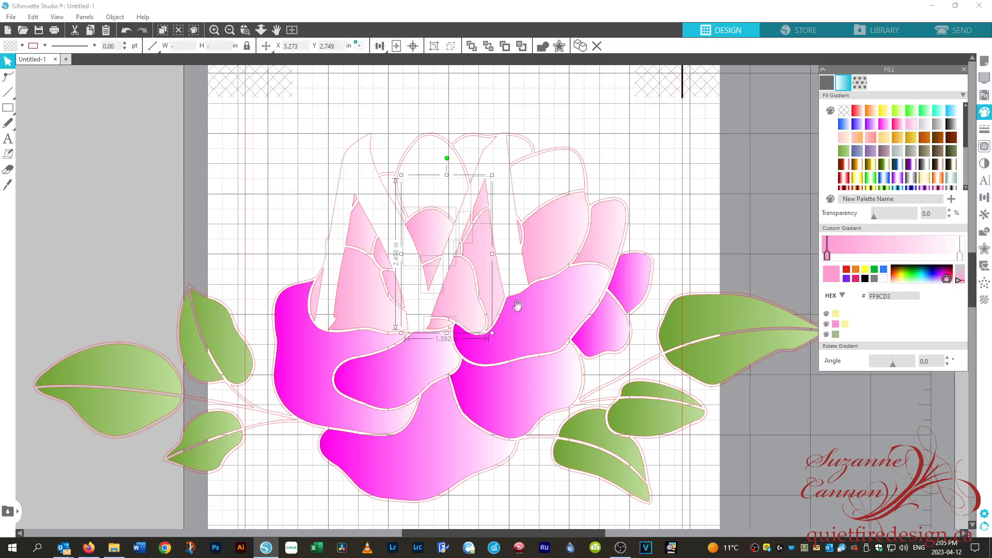
{"action": "left_click", "coordinate": [390, 179]}
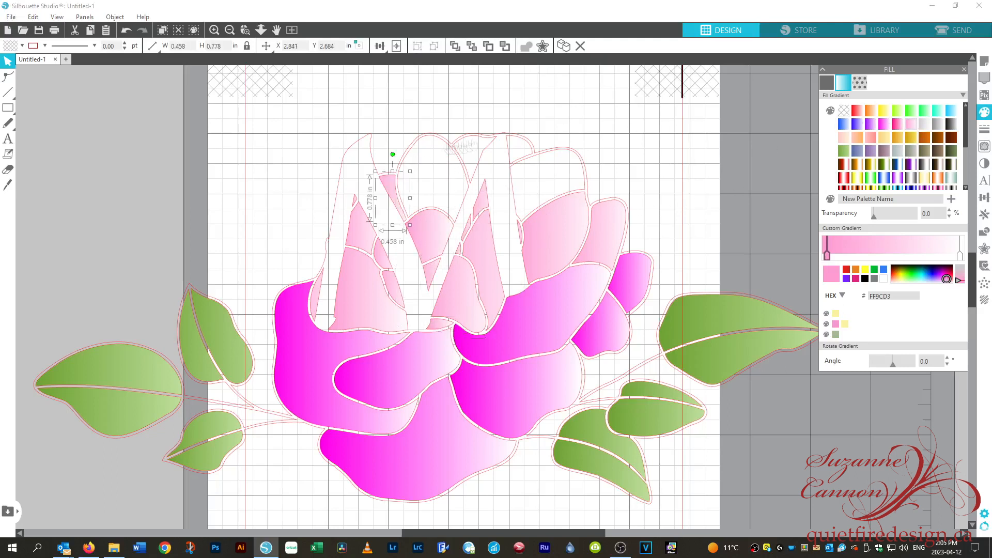
- Fill the four top petals behind the M with the magenta-to-white gradient and deselect them
{"action": "left_click", "coordinate": [428, 139]}
{"action": "left_click", "coordinate": [480, 143], "text": "shift"}
{"action": "left_click", "coordinate": [525, 146], "text": "shift"}
{"action": "left_click", "coordinate": [568, 156], "text": "shift"}
{"action": "left_click", "coordinate": [885, 125]}
{"action": "left_click", "coordinate": [642, 141]}
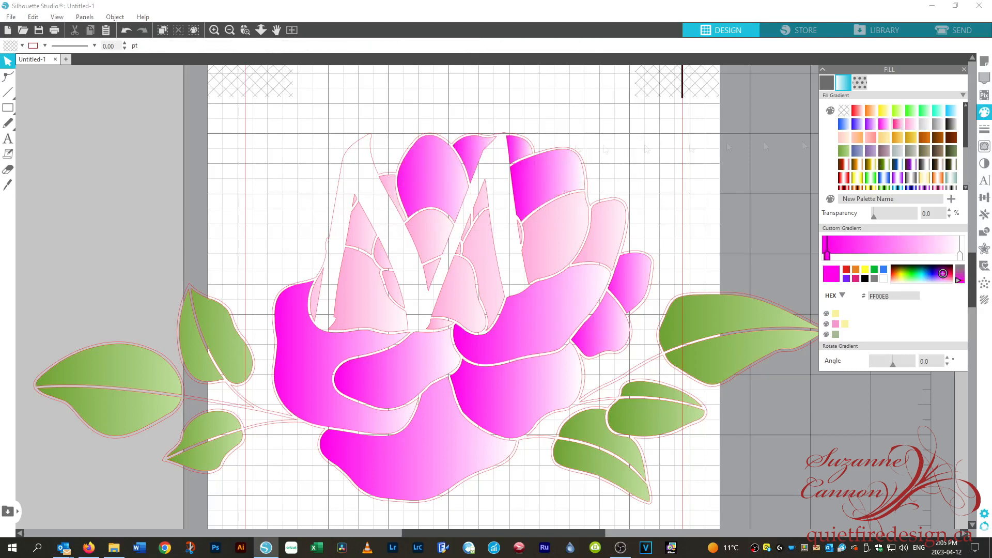
- Try the FF0075 hot pink gradient on the four top petals, and switch them back to the magenta-to-white gradient
{"action": "left_click", "coordinate": [477, 146]}
{"action": "left_click", "coordinate": [519, 149], "text": "shift"}
{"action": "left_click", "coordinate": [897, 126]}
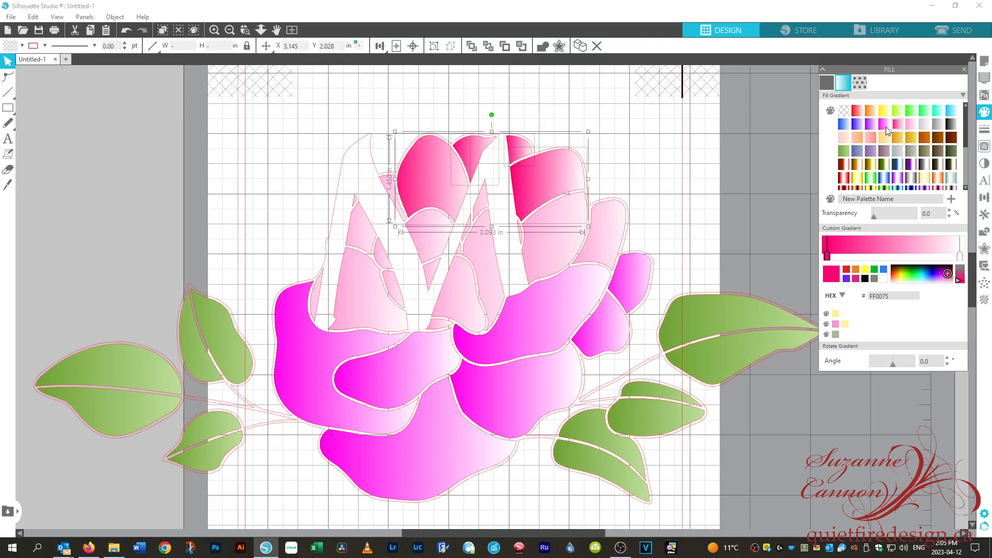
{"action": "left_click", "coordinate": [886, 126]}
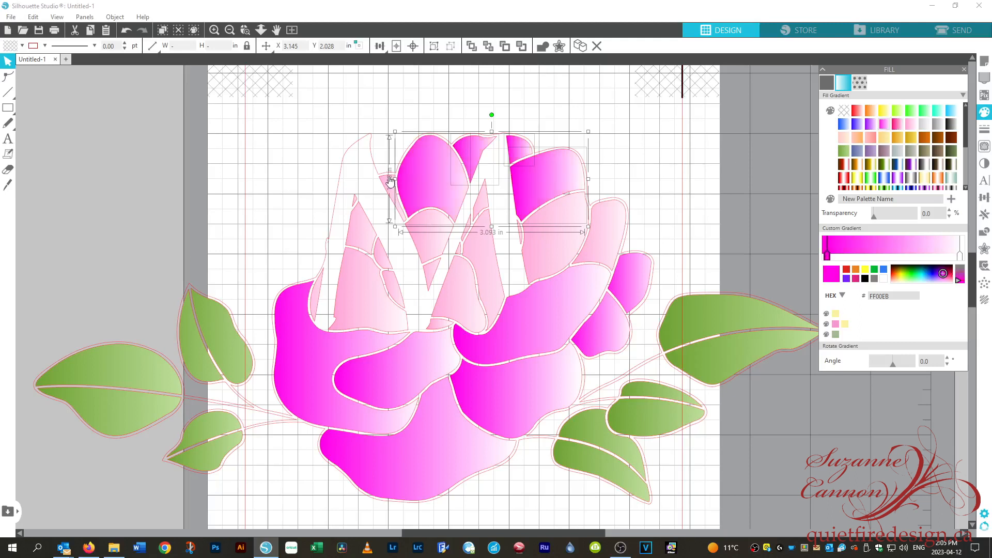
- Fill the tiny tip in the M's left opening and the sliver beside its left peak with the magenta-to-white gradient
{"action": "left_click", "coordinate": [354, 200]}
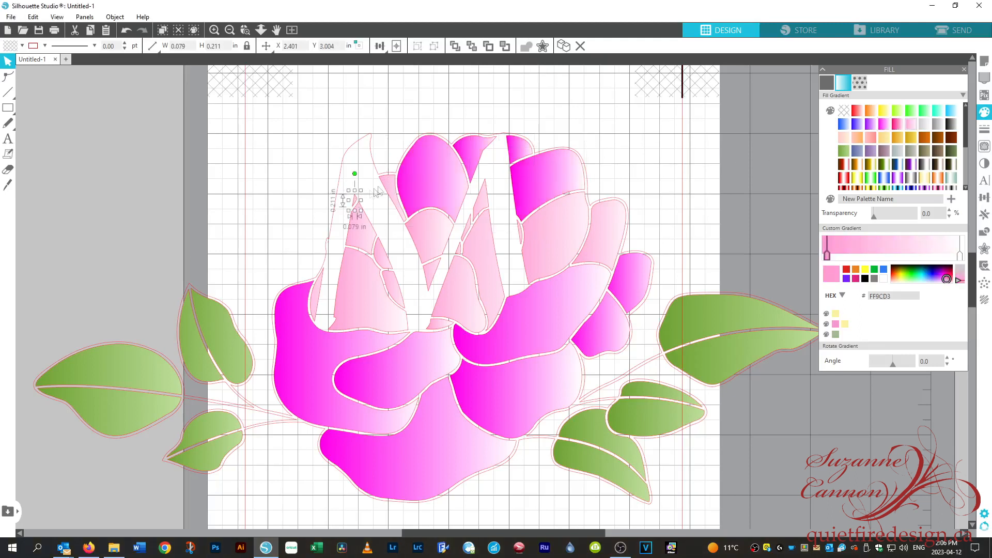
{"action": "left_click", "coordinate": [392, 184], "text": "shift"}
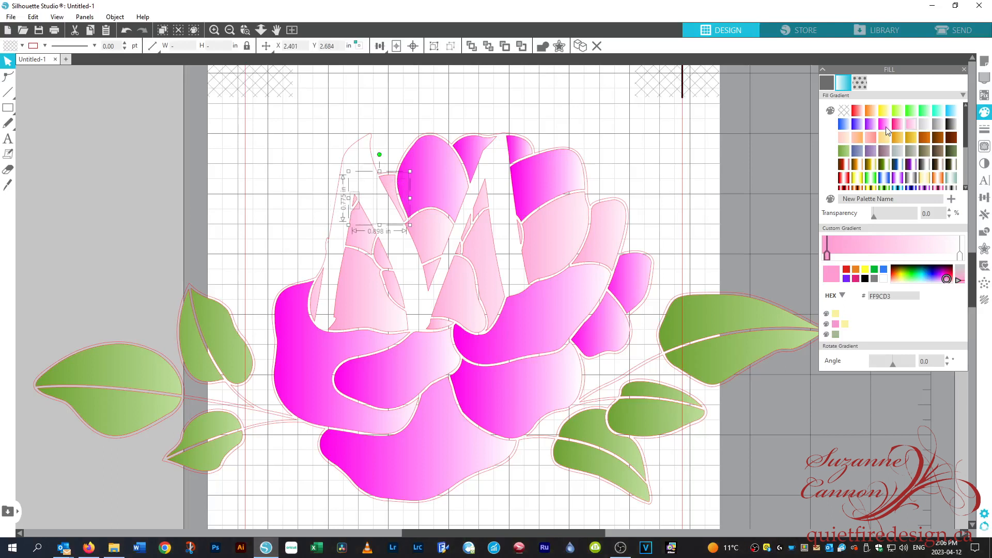
{"action": "left_click", "coordinate": [886, 126]}
- Fill the M and the connected outline base of the whole rose with the green gradient starting at 6EA134
{"action": "scroll", "coordinate": [654, 155], "scroll_direction": "down", "scroll_amount": 1}
{"action": "left_click", "coordinate": [447, 151]}
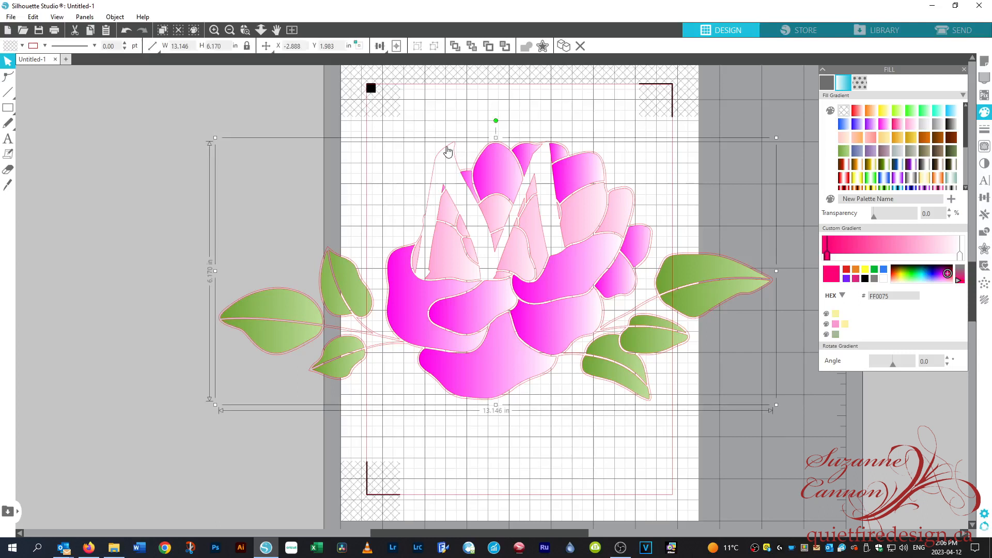
{"action": "left_click", "coordinate": [845, 154]}
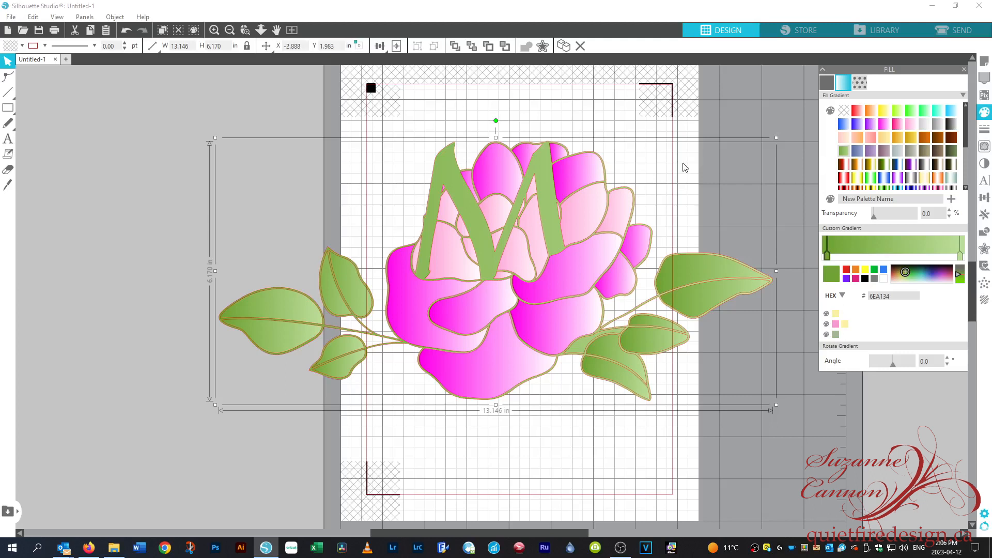
- Fill the four top petals and the sliver beside the M's left peak with the light pink gradient starting at FF9CD3, and deselect them
{"action": "left_click", "coordinate": [498, 173]}
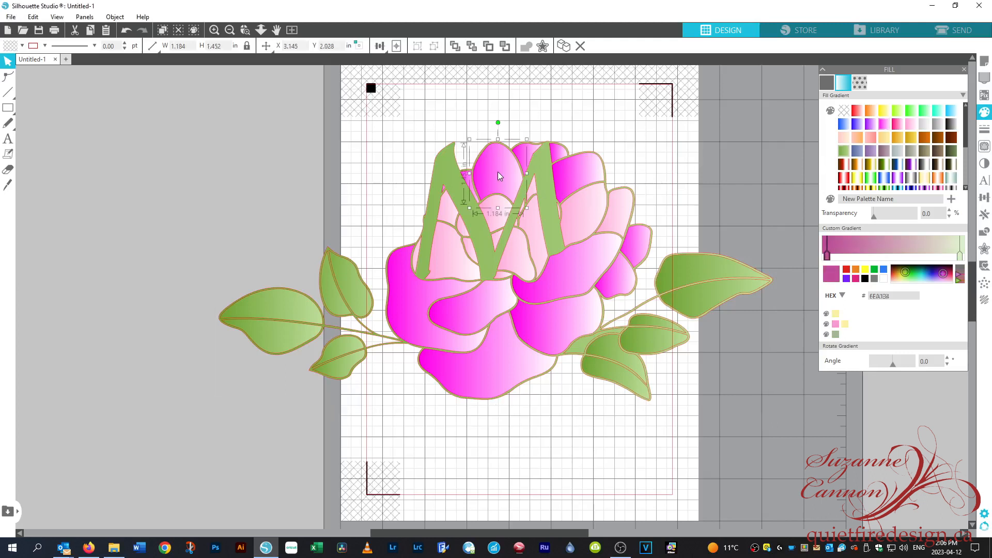
{"action": "left_click", "coordinate": [534, 150], "text": "shift"}
{"action": "left_click", "coordinate": [583, 179], "text": "shift"}
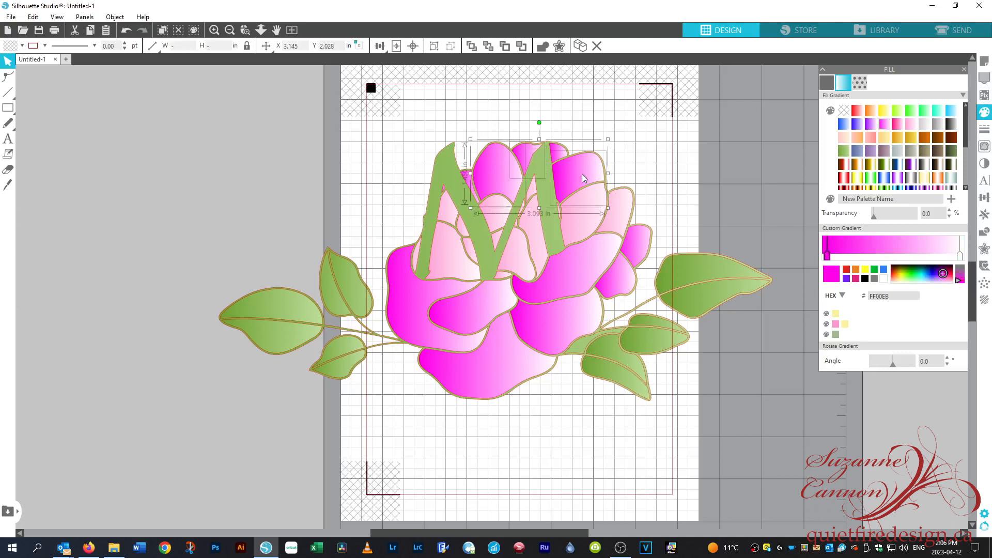
{"action": "left_click", "coordinate": [466, 180], "text": "shift"}
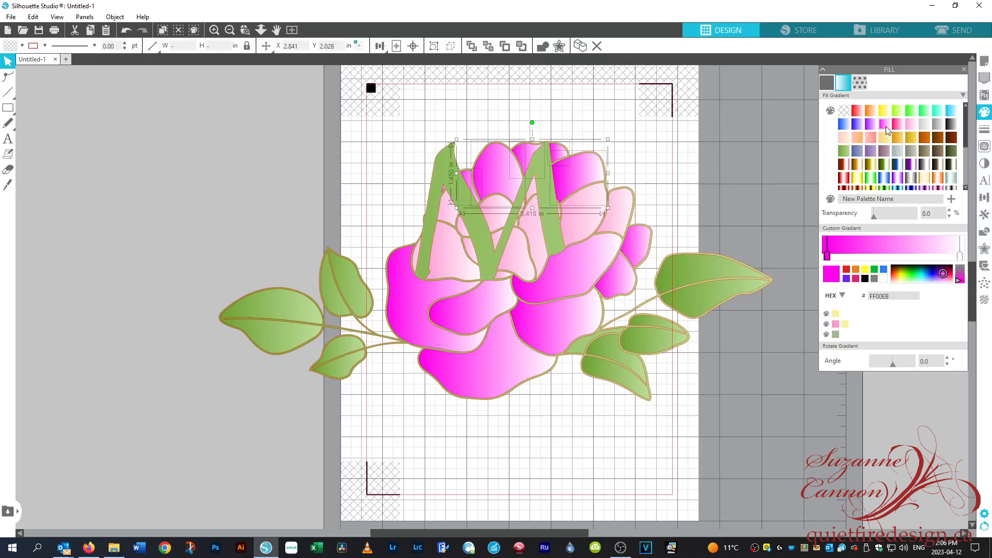
{"action": "left_click", "coordinate": [911, 125]}
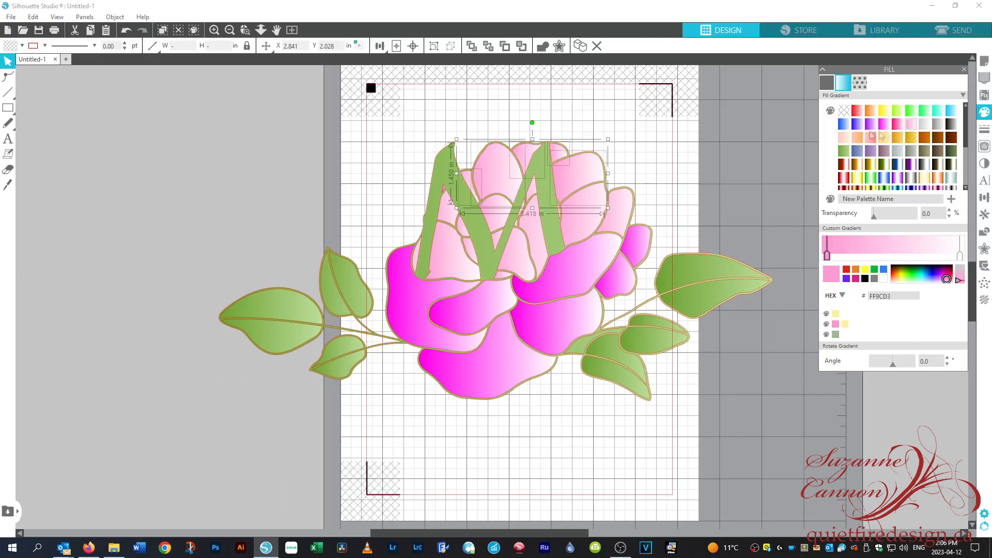
{"action": "left_click", "coordinate": [674, 141]}
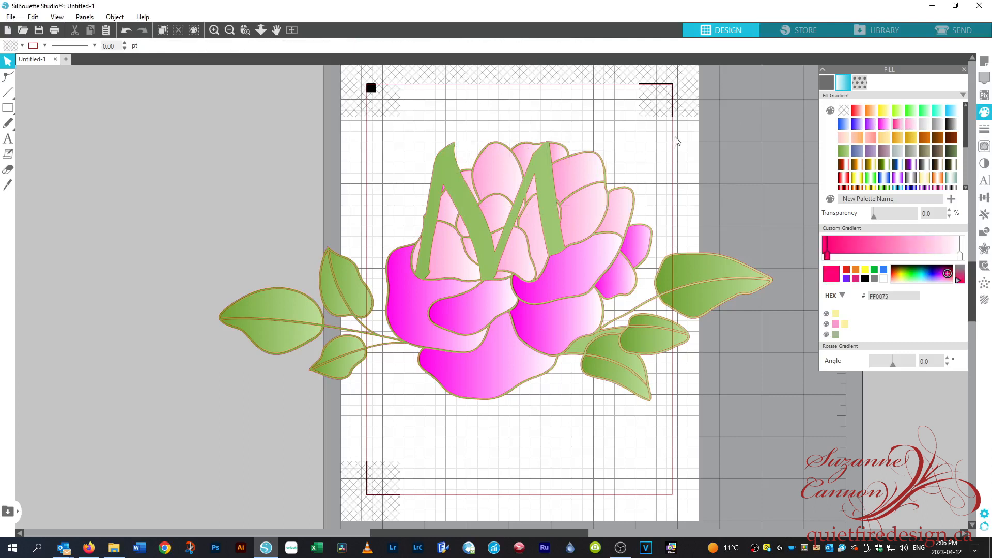
- Fill the tiny tip at the top of the M's left opening with the light pink gradient and deselect it
{"action": "left_click", "coordinate": [444, 190]}
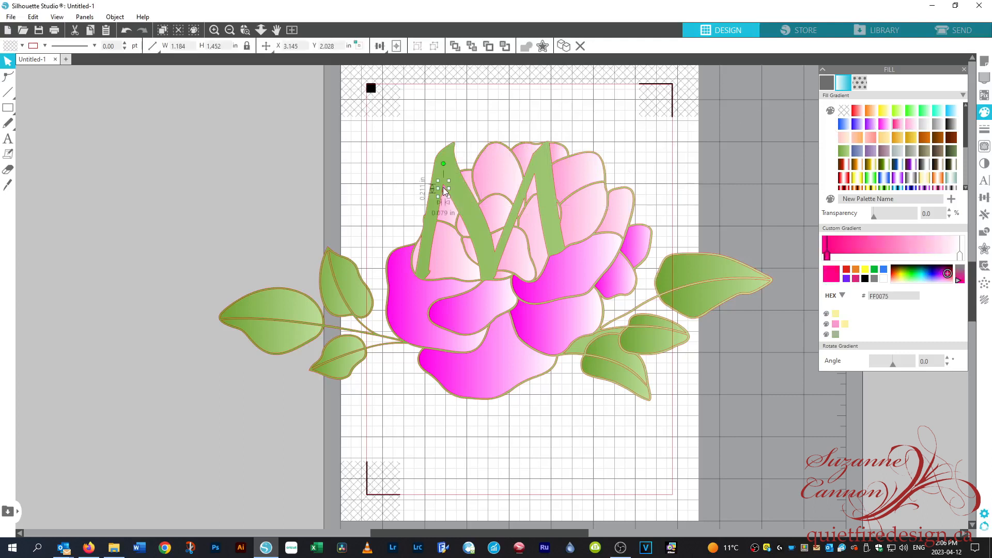
{"action": "left_click", "coordinate": [910, 126]}
{"action": "left_click", "coordinate": [705, 152]}
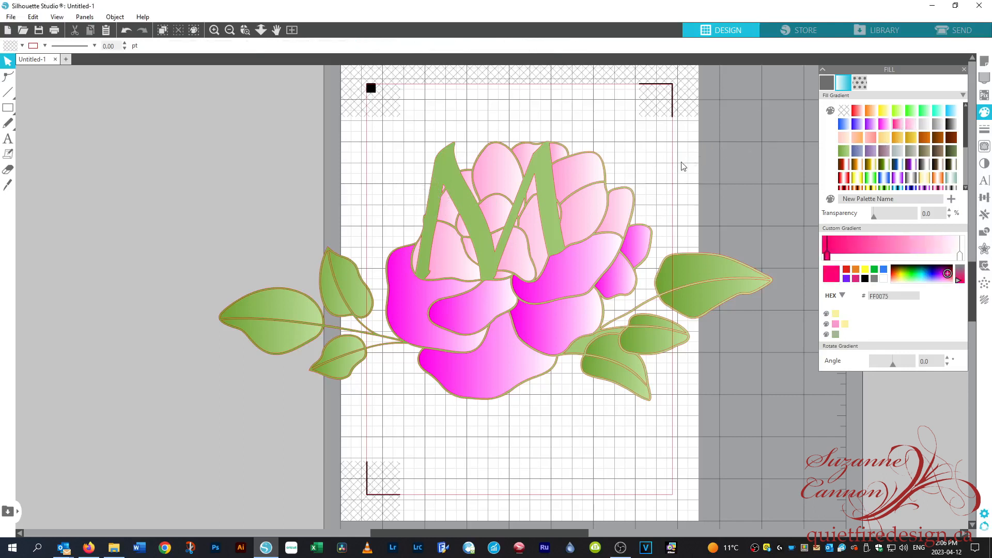
- Move the top centre petal upward off the rose to check the green base behind it, and undo the move
{"action": "scroll", "coordinate": [683, 167], "scroll_direction": "down", "scroll_amount": 2}
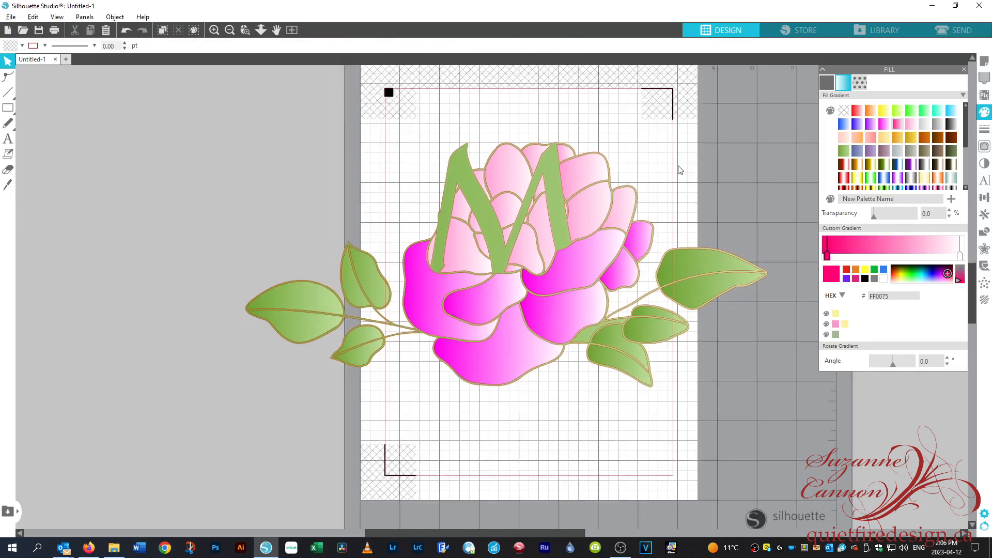
{"action": "scroll", "coordinate": [676, 168], "scroll_direction": "down", "scroll_amount": 3}
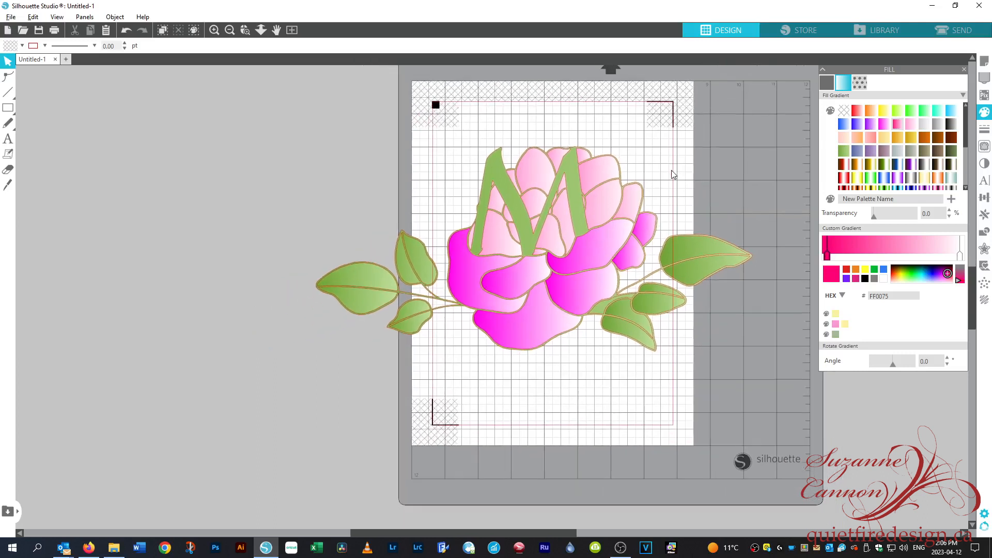
{"action": "left_click", "coordinate": [229, 31]}
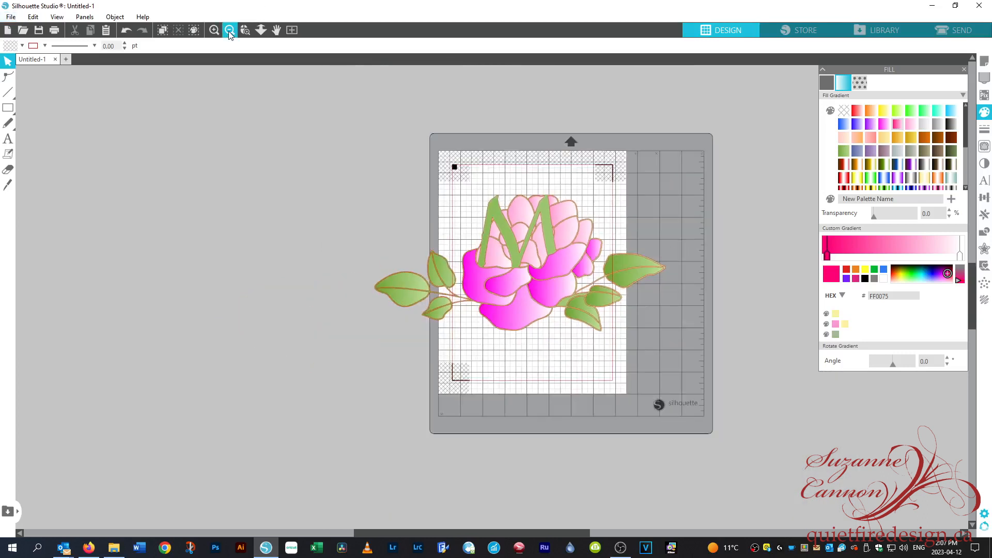
{"action": "left_click", "coordinate": [292, 30]}
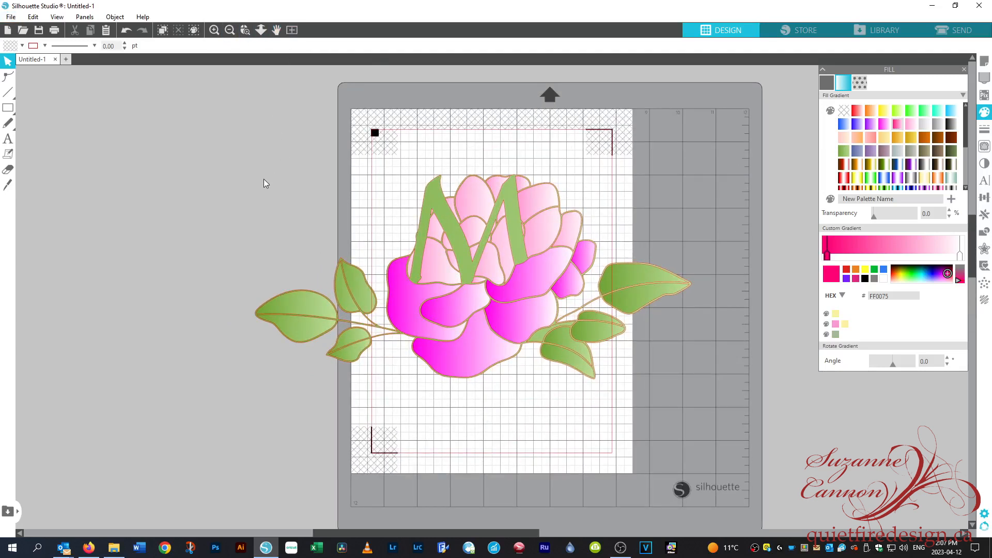
{"action": "left_click", "coordinate": [478, 196]}
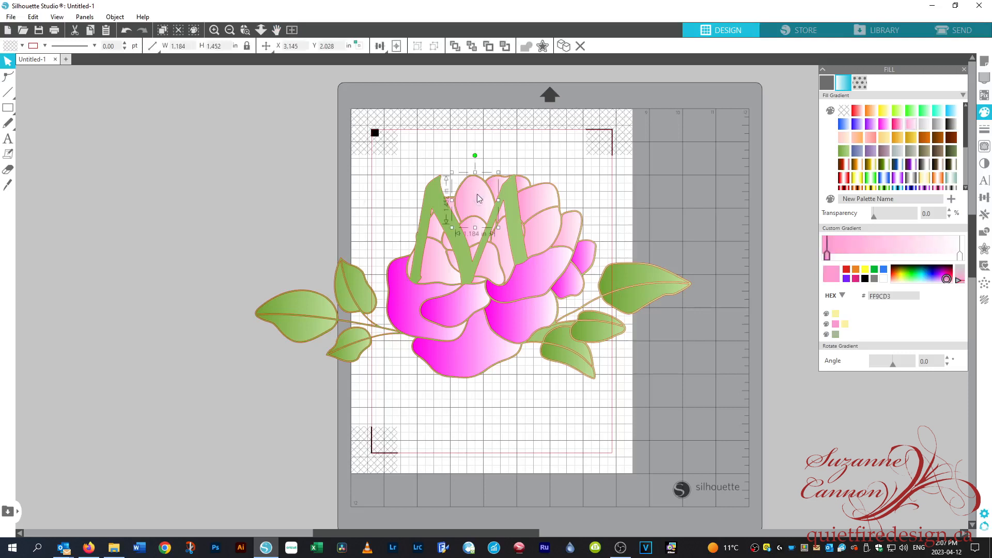
{"action": "left_click_drag", "start_coordinate": [478, 198], "coordinate": [476, 157]}
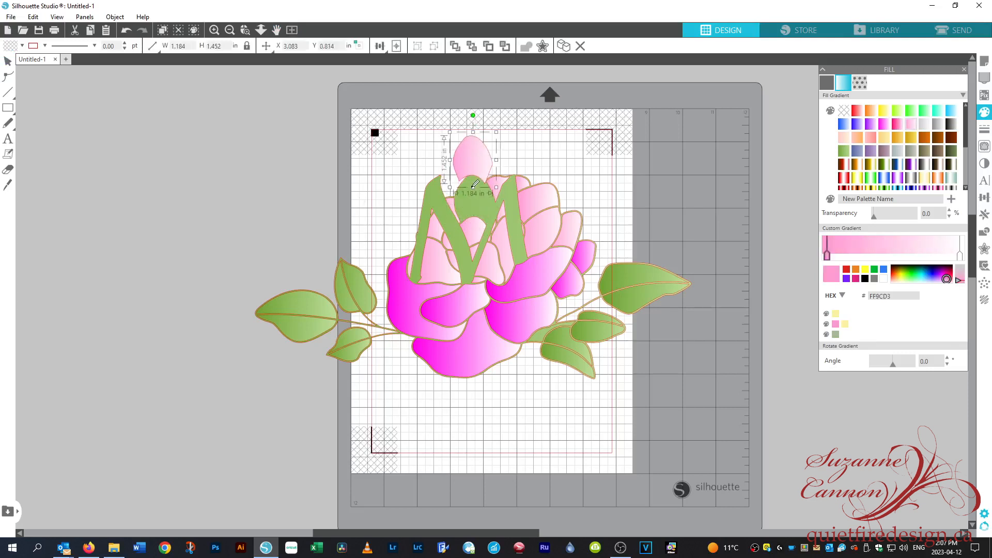
{"action": "key", "text": "ctrl+z"}
{"action": "left_click", "coordinate": [221, 139]}
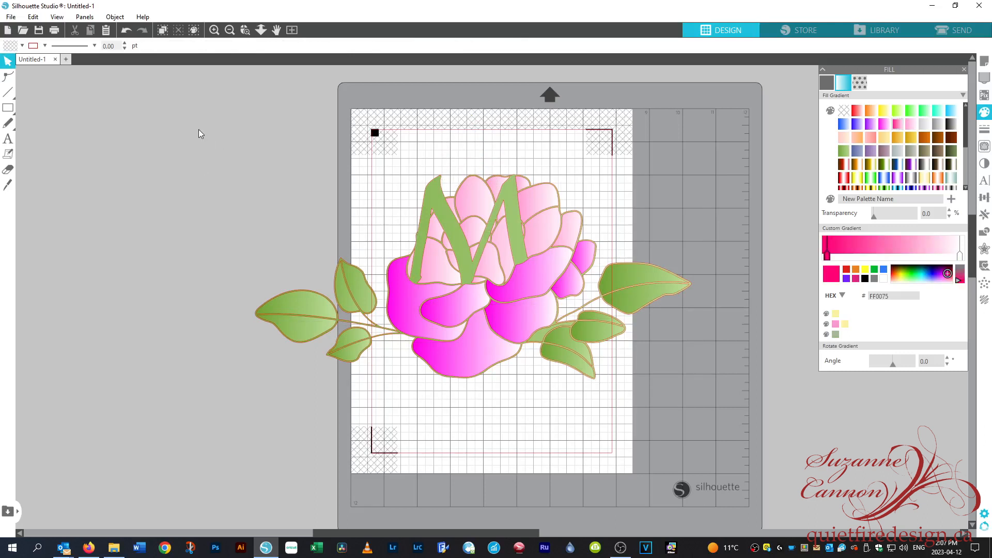
- Select all pieces of the rose monogram, group them into one object, and deselect it
{"action": "left_click_drag", "start_coordinate": [199, 130], "coordinate": [721, 410]}
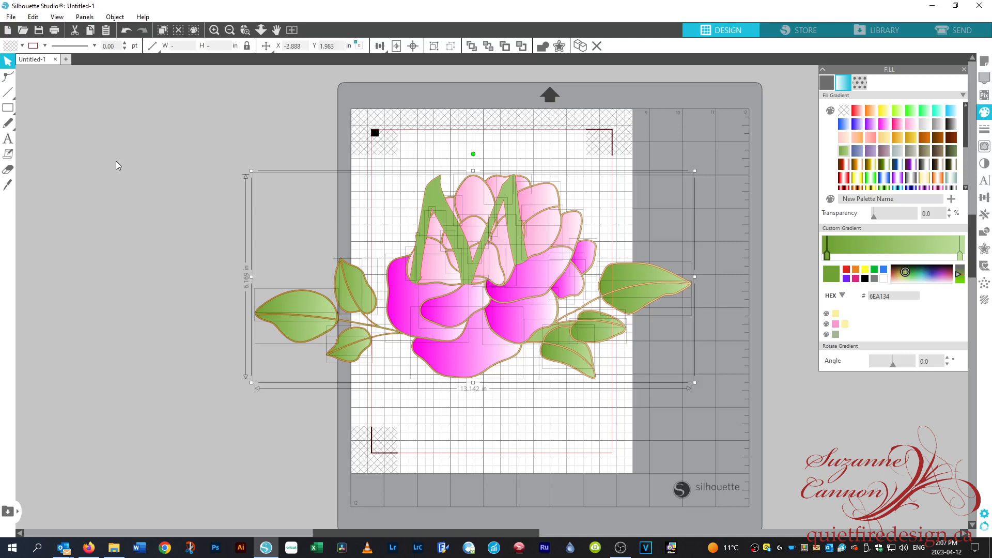
{"action": "key", "text": "i"}
{"action": "key", "text": "ctrl+g"}
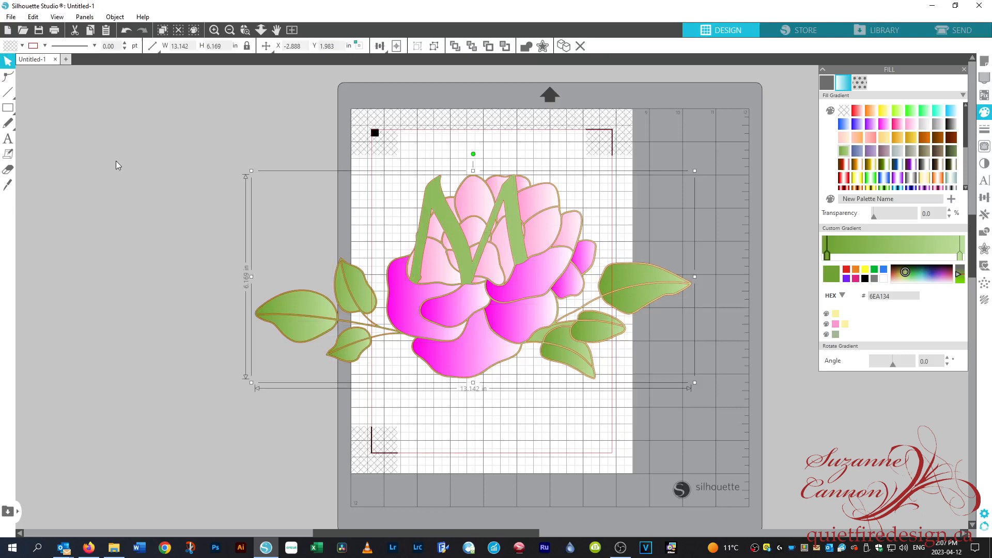
{"action": "left_click", "coordinate": [121, 147]}
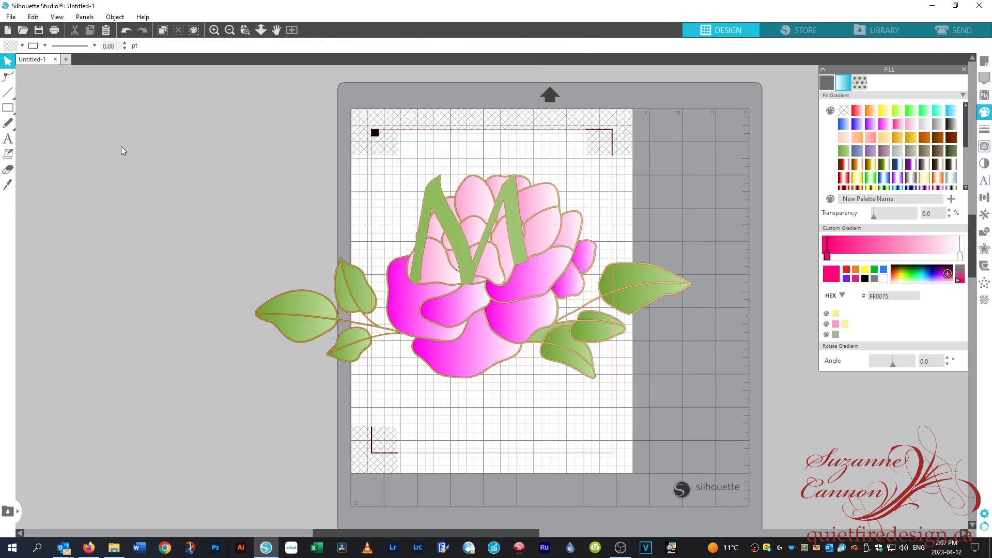
- Fit the grouped monogram on the page by scaling it to about 9.6 by 4.5 in and rotating it 90° counterclockwise
{"action": "left_click_drag", "start_coordinate": [451, 228], "coordinate": [475, 218]}
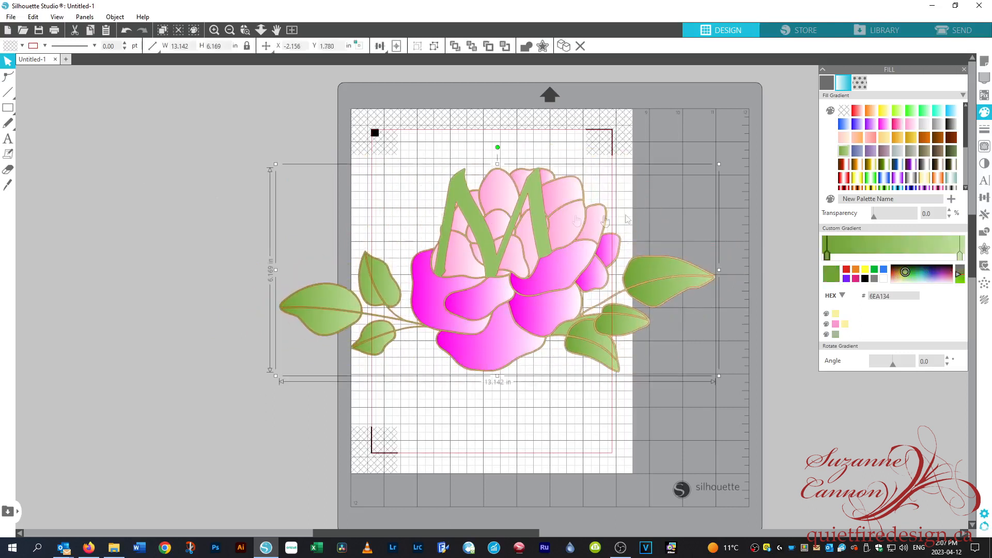
{"action": "left_click_drag", "start_coordinate": [719, 165], "coordinate": [602, 221]}
{"action": "left_click_drag", "start_coordinate": [470, 268], "coordinate": [541, 257]}
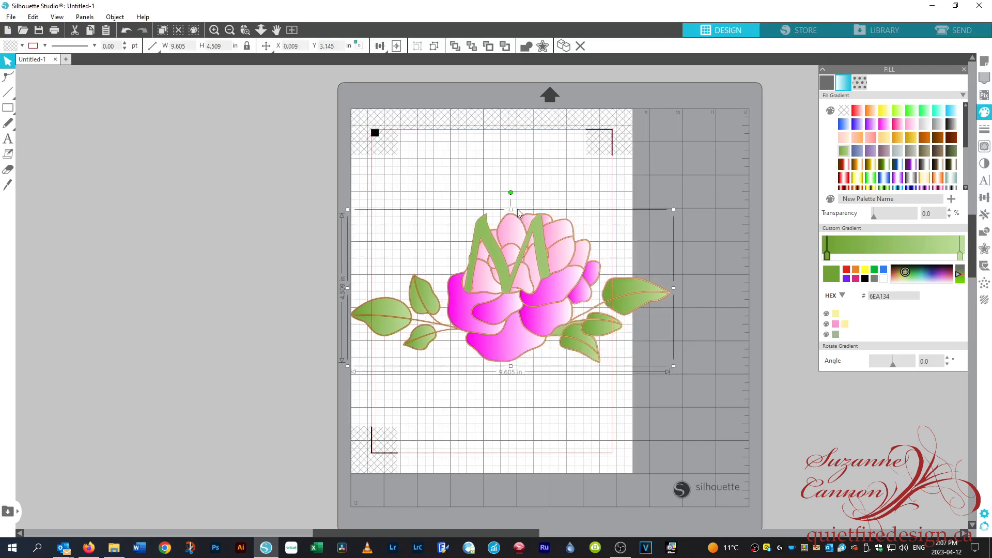
{"action": "left_click_drag", "start_coordinate": [512, 195], "coordinate": [471, 293]}
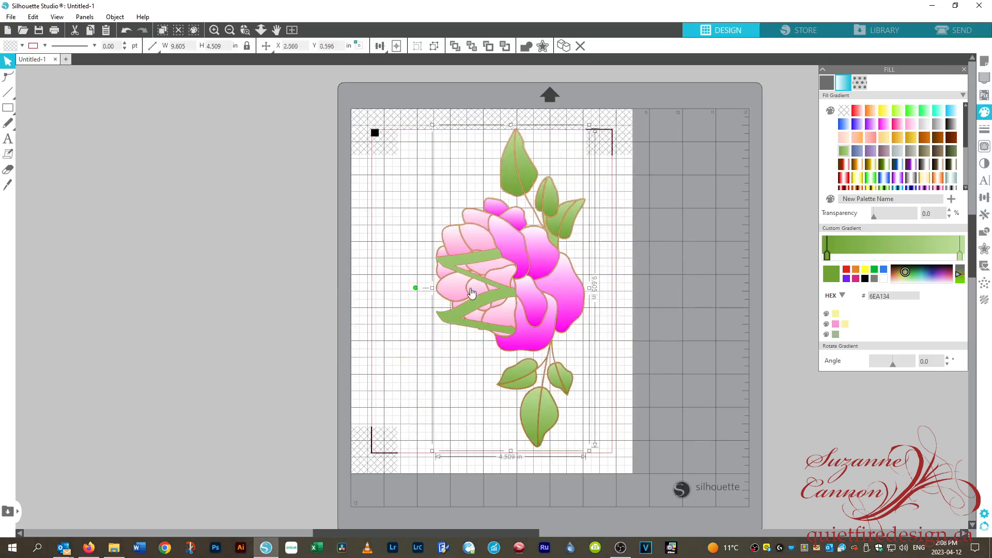
- Move the grouped monogram inside the registration marks, scale it down slightly to fit within the cut border, and deselect it
{"action": "left_click_drag", "start_coordinate": [527, 183], "coordinate": [504, 187]}
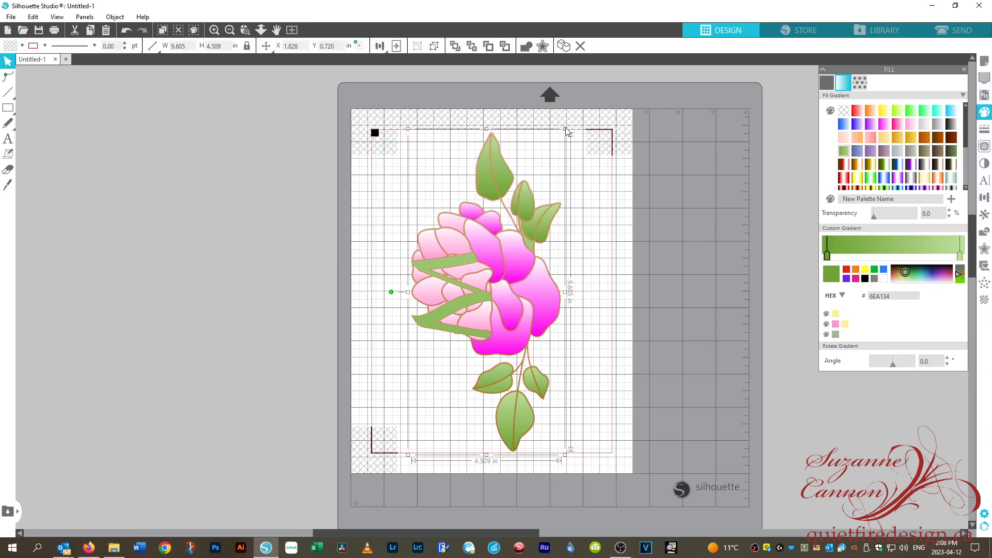
{"action": "left_click_drag", "start_coordinate": [565, 131], "coordinate": [542, 150]}
{"action": "left_click_drag", "start_coordinate": [505, 271], "coordinate": [507, 252]}
{"action": "left_click", "coordinate": [593, 267]}
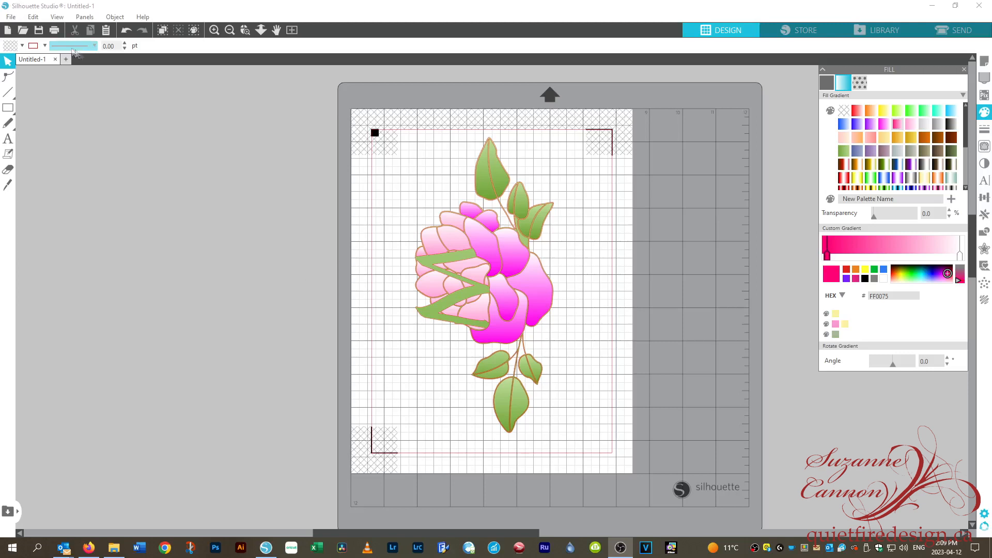
- Print one copy of the current page with its registration marks on the HP ENVY 5000 series printer
{"action": "left_click", "coordinate": [54, 31]}
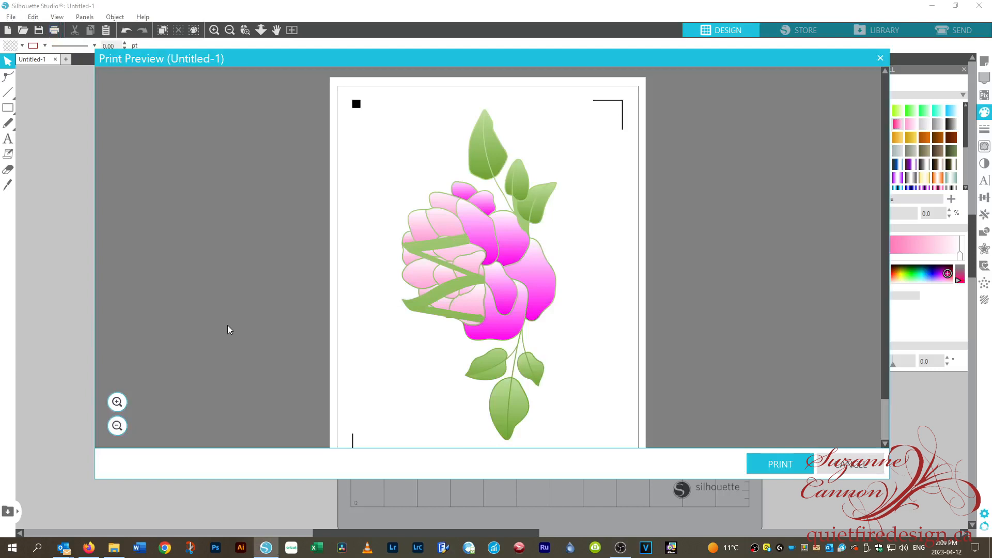
{"action": "left_click", "coordinate": [780, 463]}
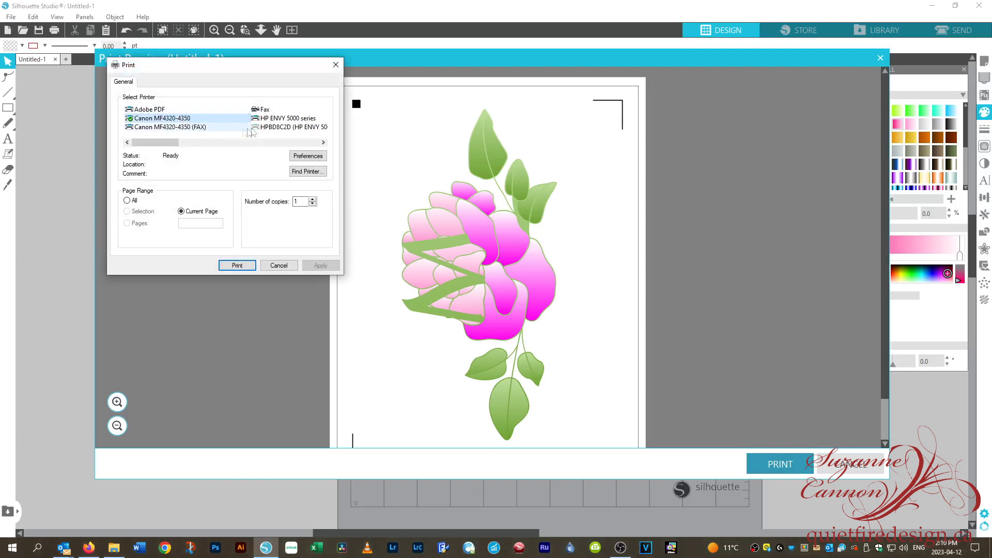
{"action": "left_click", "coordinate": [275, 119]}
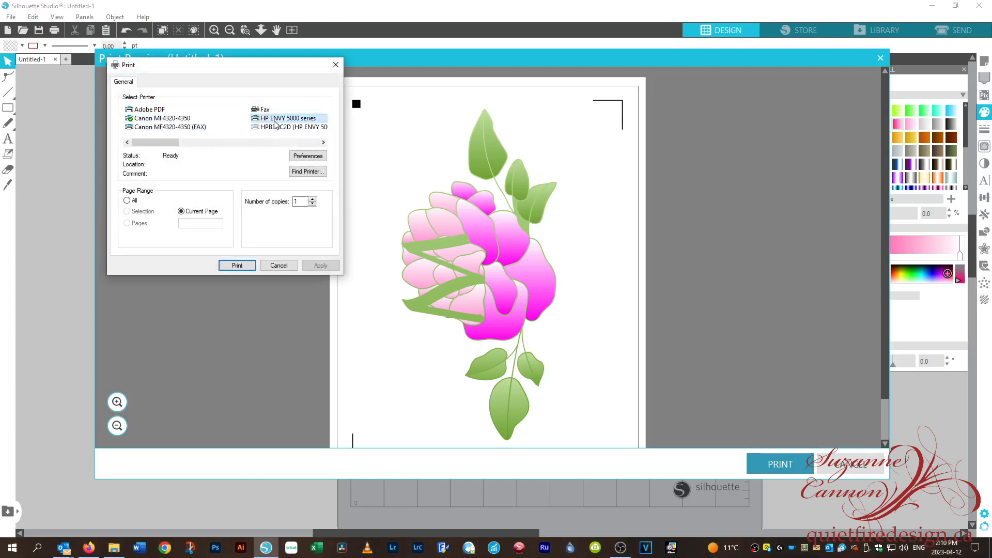
{"action": "left_click", "coordinate": [236, 266]}
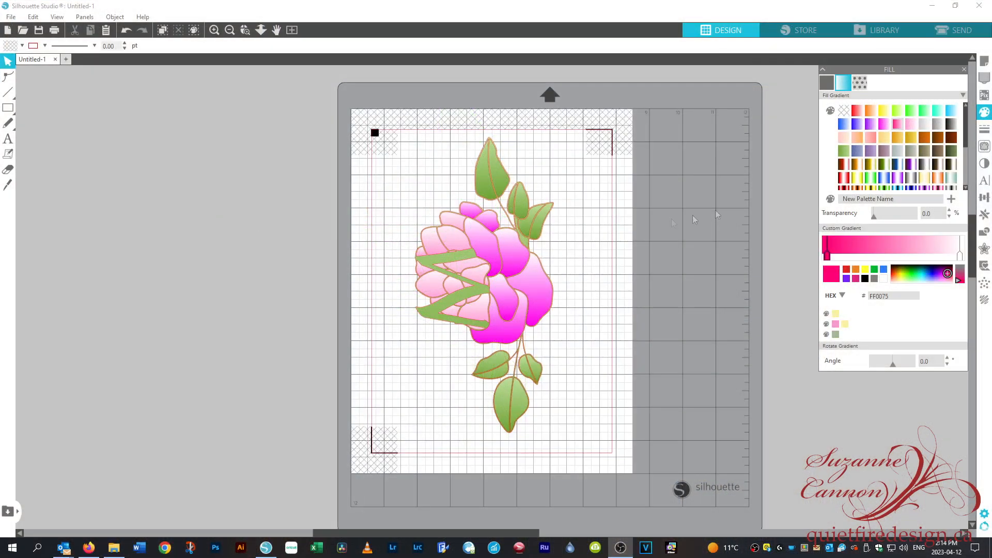
- Send the monogram to the Cameo 3 for cutting with the Cardstock, Plain material, Cut action and AutoBlade settings
{"action": "left_click", "coordinate": [959, 35]}
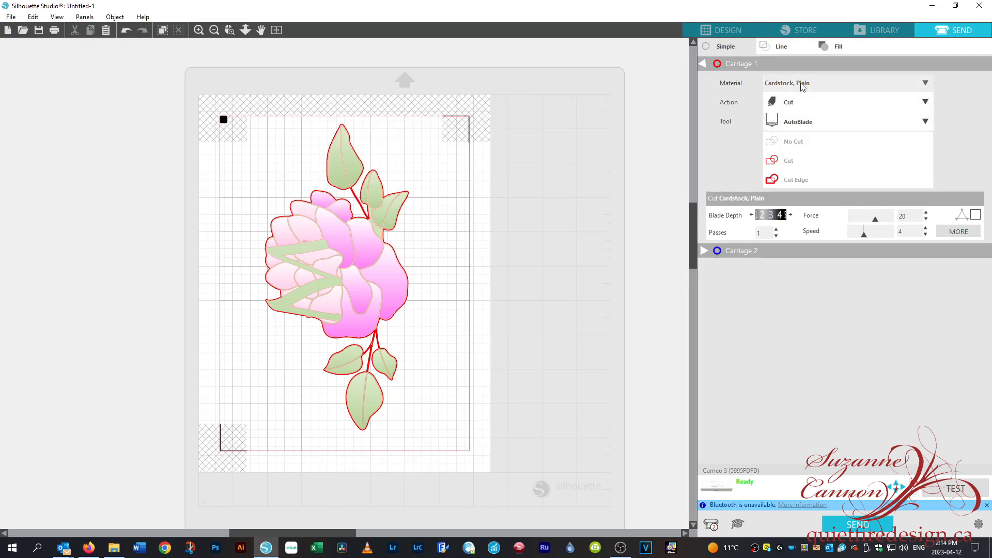
{"action": "left_click", "coordinate": [852, 526]}
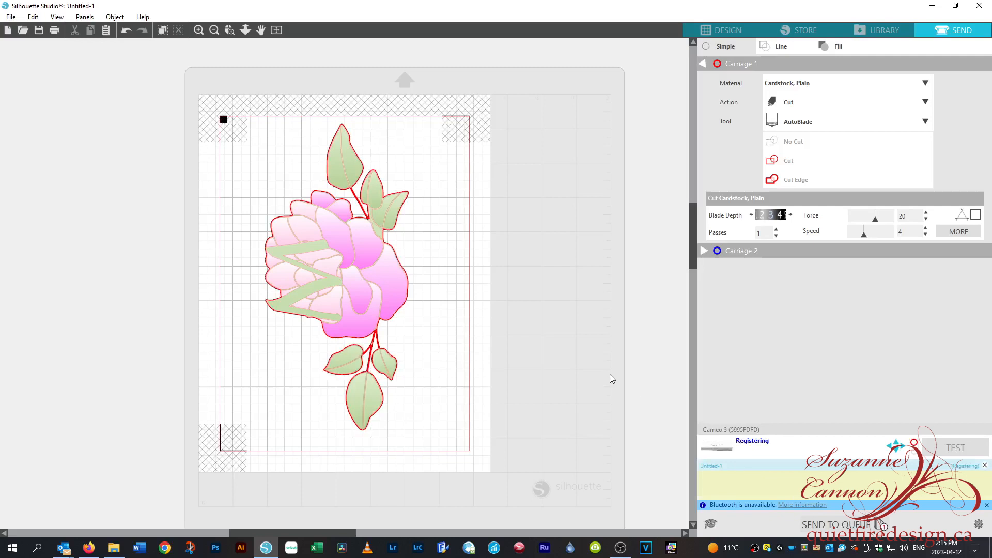